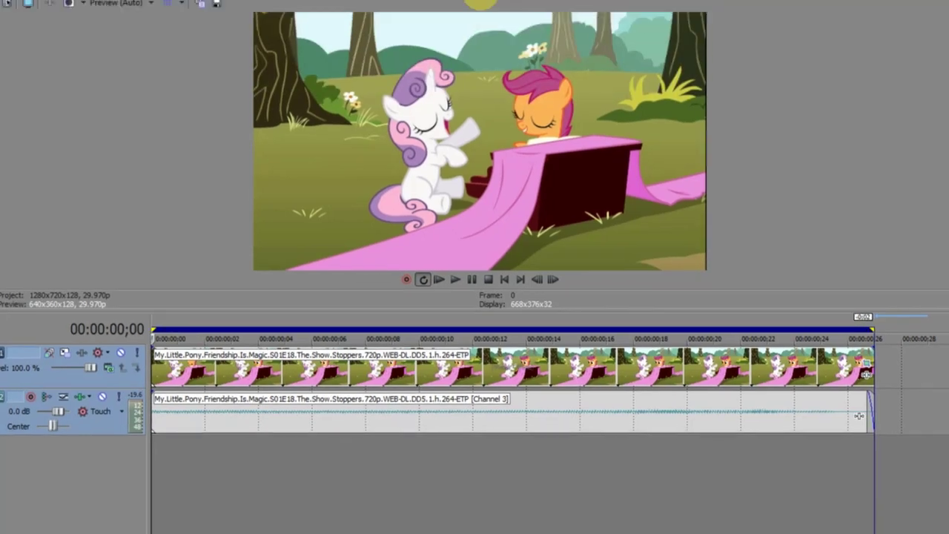
Step: Open Event Pan/Crop for the Show Stoppers clip and center the view on the pony's mane
scroll(687, 366, "down", 3)
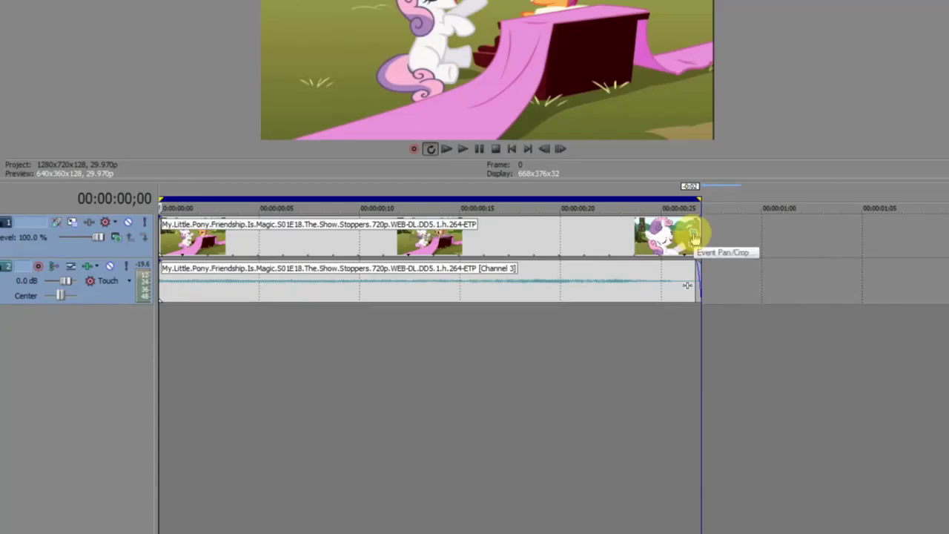
left_click(695, 236)
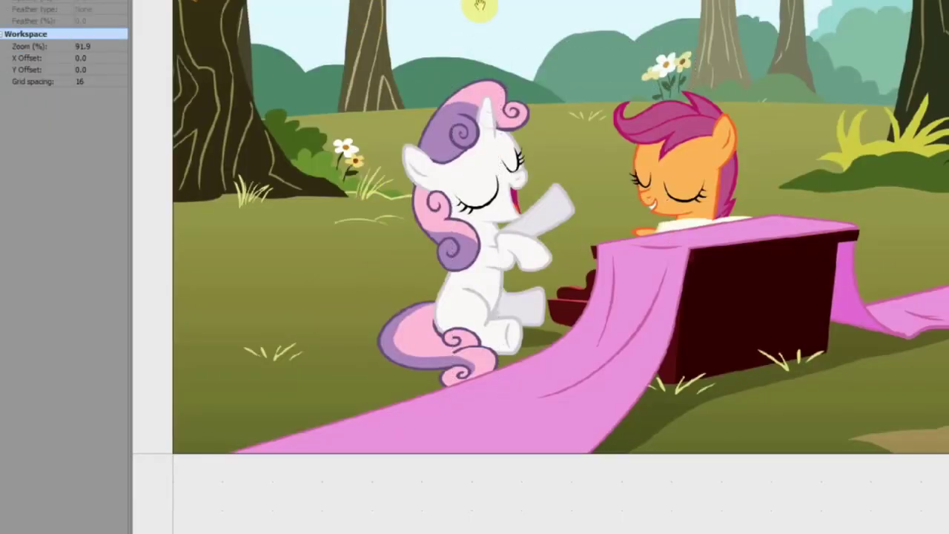
left_click_drag(479, 12, 486, 9)
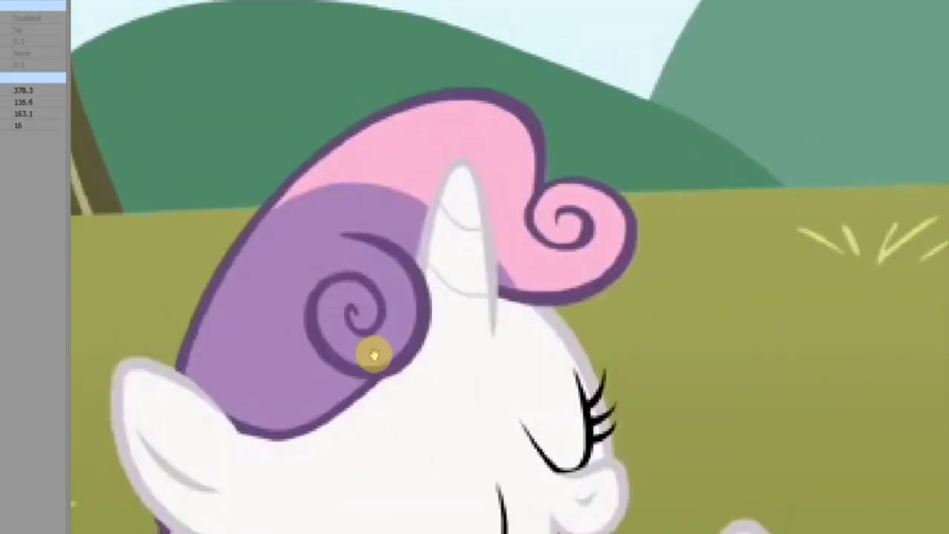
mouse_move(373, 354)
left_mouse_down()
mouse_move(449, 198)
mouse_move(346, 346)
left_mouse_up()
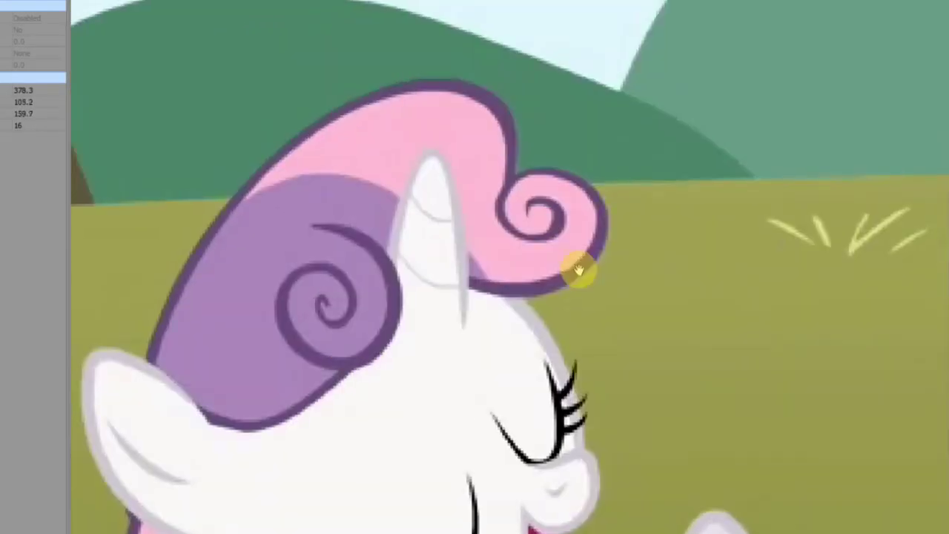
Step: Trace a rough mask path from the mane's right curl over the hair top and down its left side
left_click(604, 209)
mouse_move(558, 186)
left_mouse_down()
mouse_move(514, 197)
mouse_move(481, 163)
mouse_move(473, 110)
left_mouse_up()
mouse_move(332, 167)
left_mouse_down()
mouse_move(165, 296)
mouse_move(278, 417)
mouse_move(529, 408)
left_mouse_up()
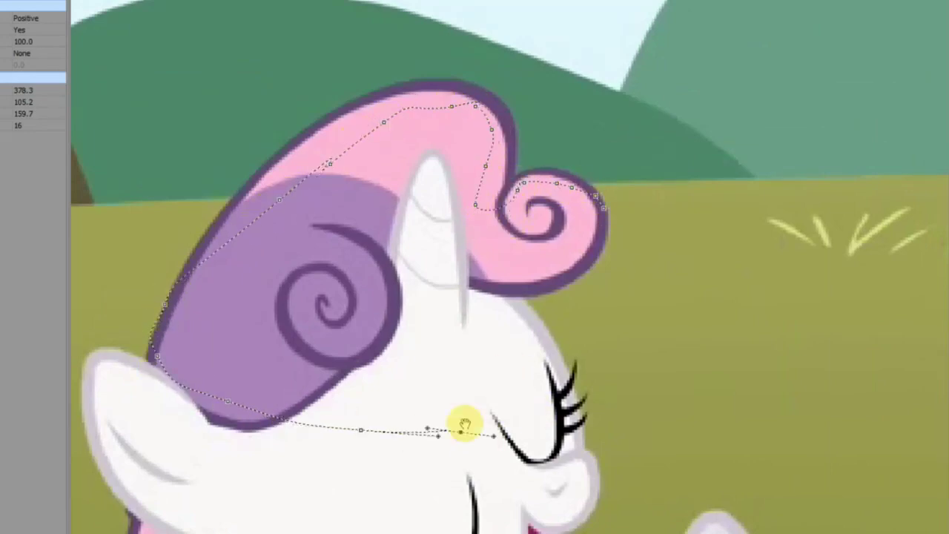
Step: Delete the rough mask path and select the node below the curl
right_click(460, 436)
mouse_move(490, 486)
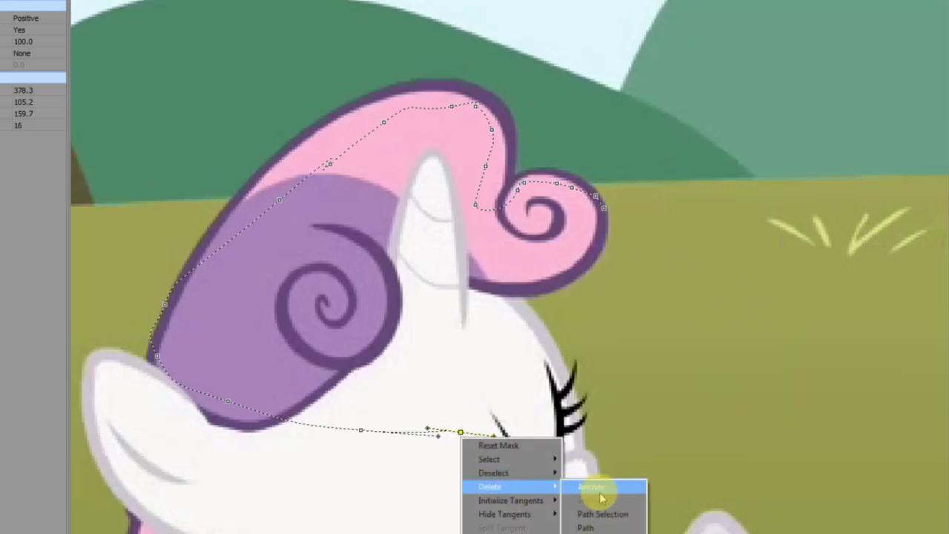
left_click(586, 528)
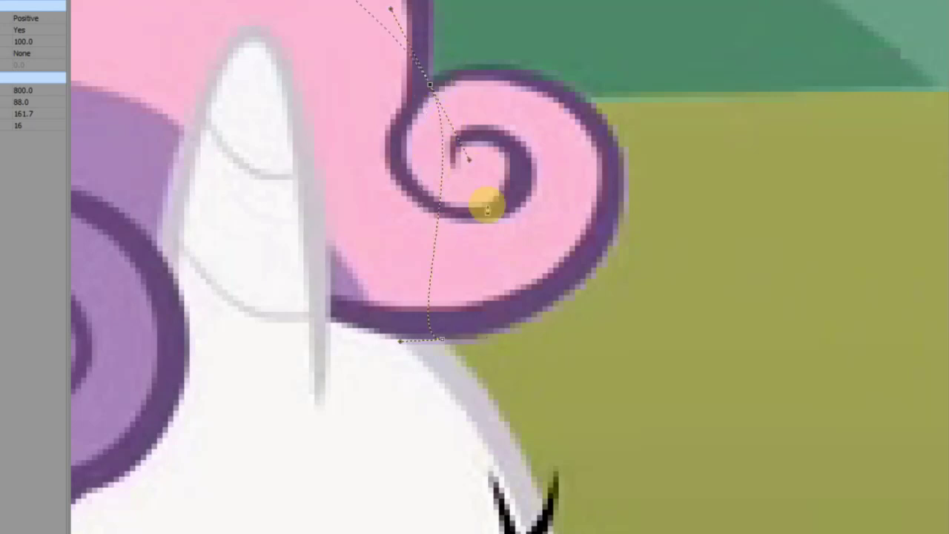
left_click(441, 339)
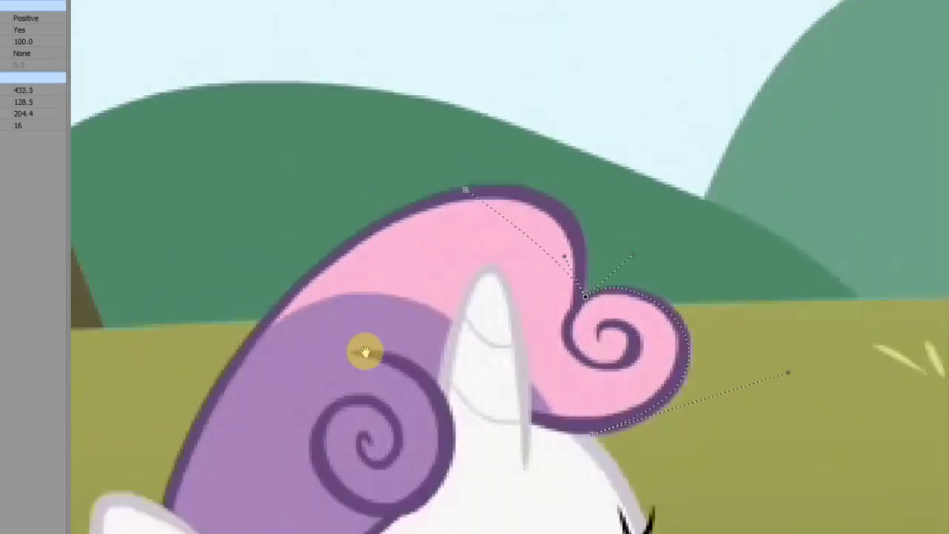
Step: Zoom out to see the whole mane with the curl-hugging path
left_click_drag(364, 349, 547, 245)
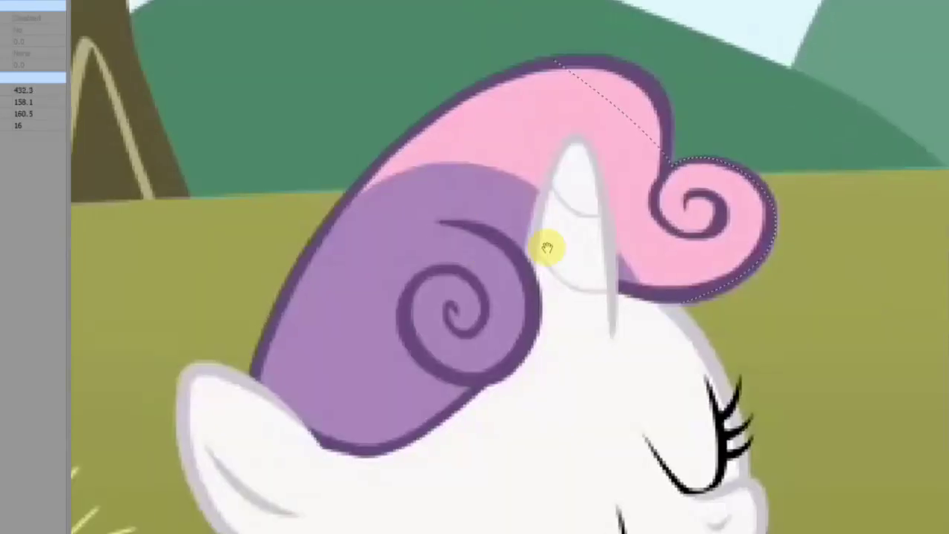
Step: Add mask nodes at the mane's lower-left edge and at the top of the mane
left_click(675, 167)
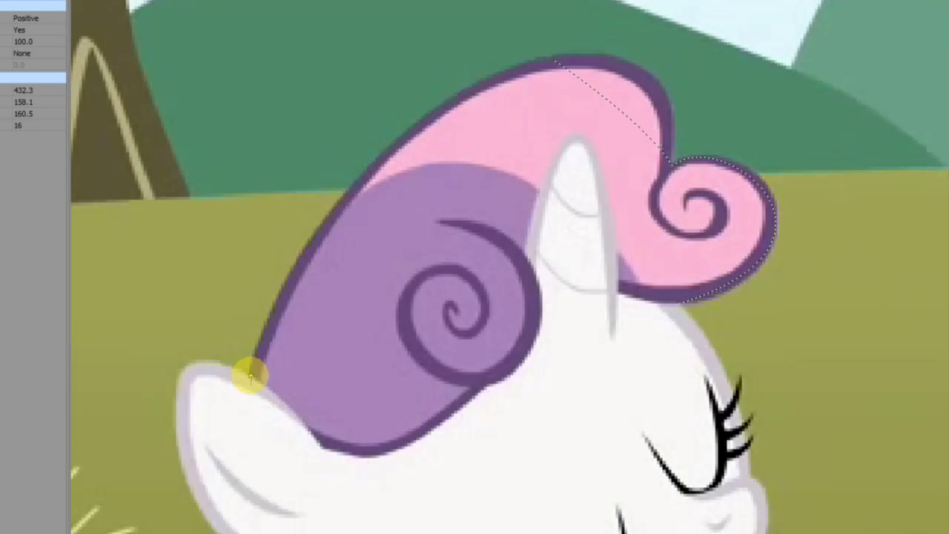
left_click(251, 376)
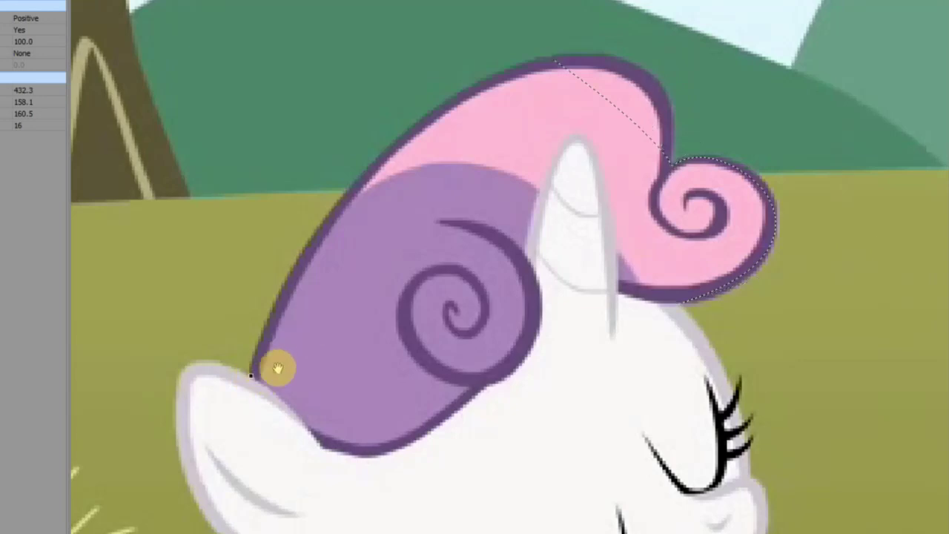
left_click(354, 316)
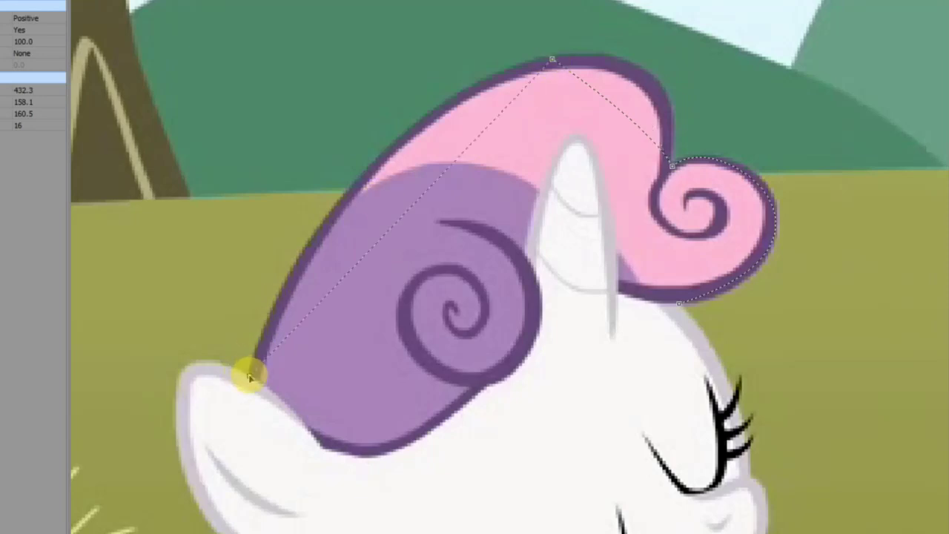
left_click(665, 151)
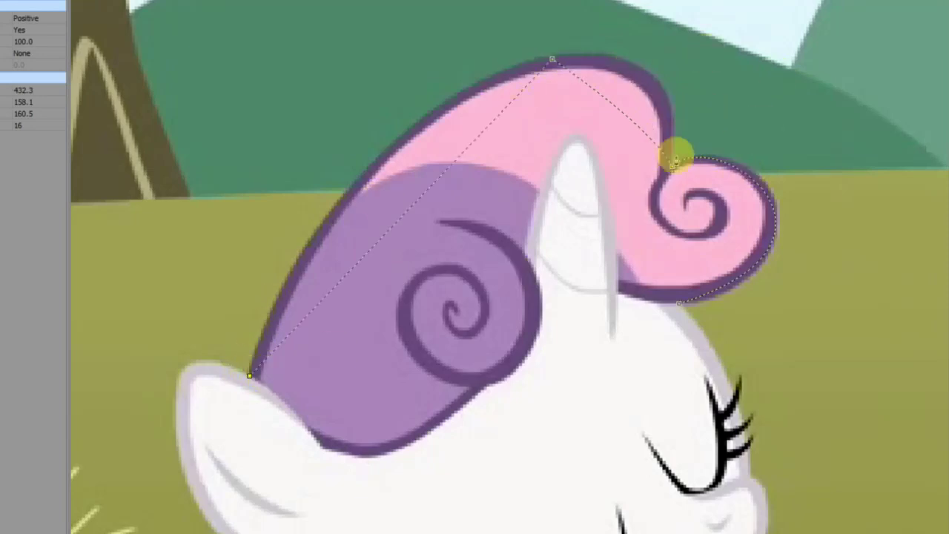
left_click(553, 56)
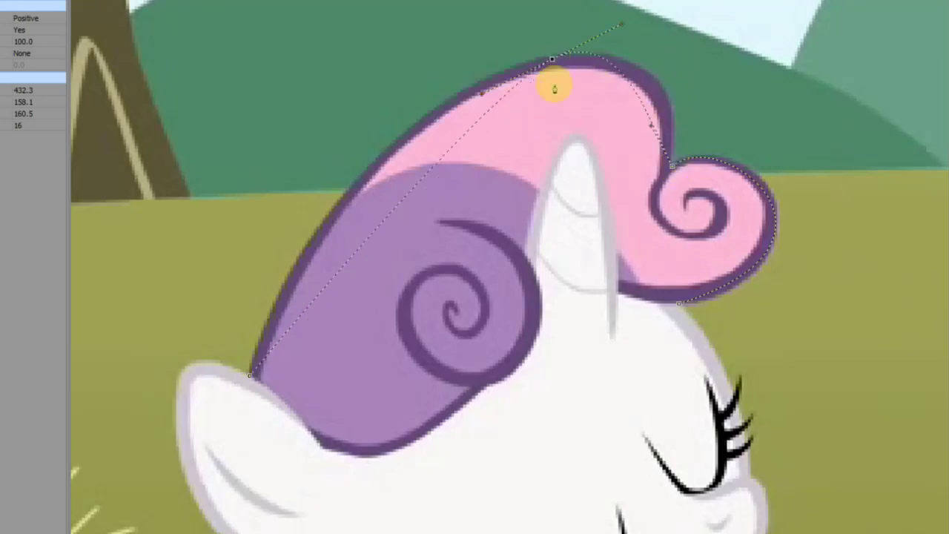
Step: Zoom in and bend the path to follow the top edge of the hair
key("ctrl+equal")
left_click_drag(564, 108, 471, 324)
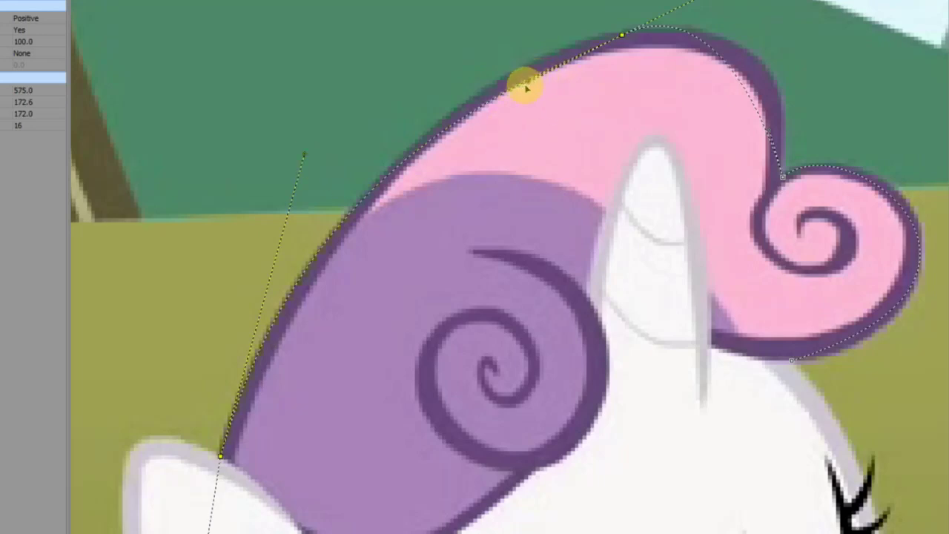
left_click_drag(529, 85, 517, 77)
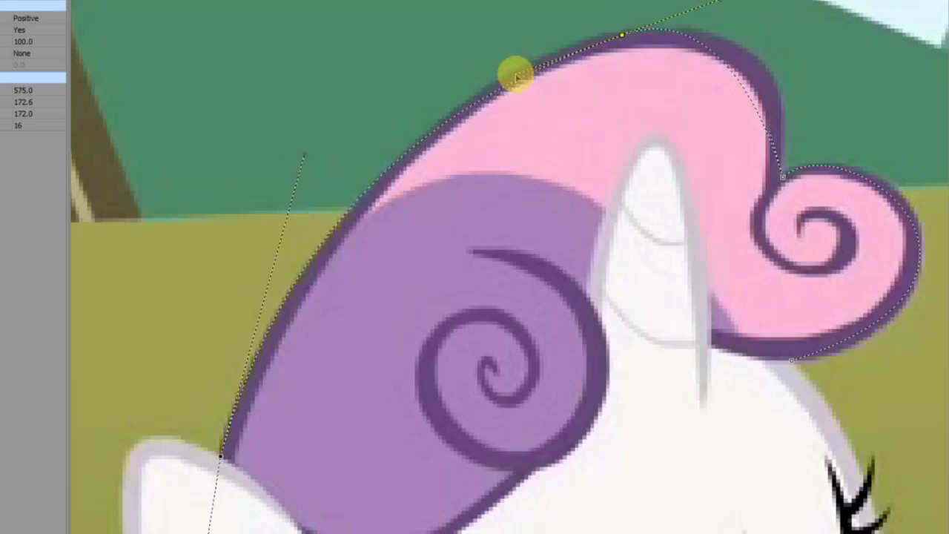
left_click_drag(518, 76, 554, 50)
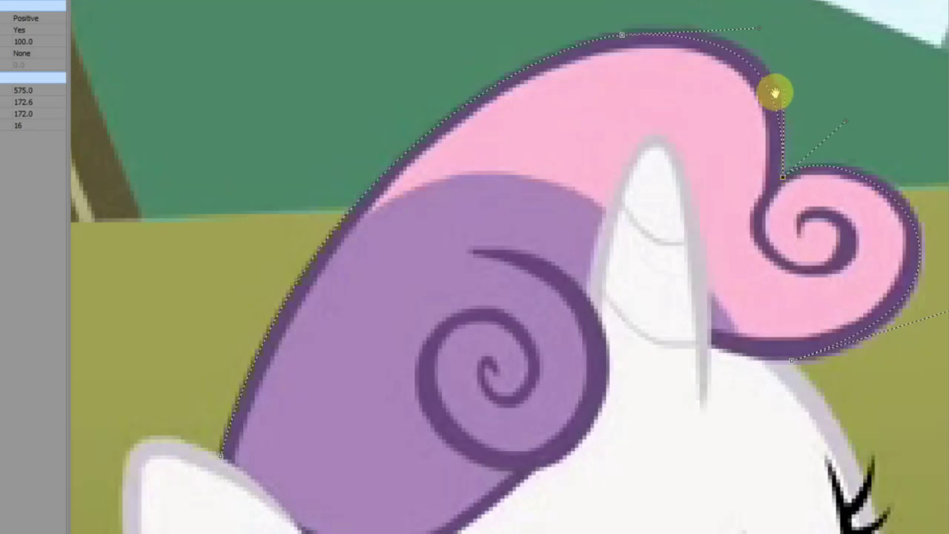
scroll(453, 188, "down", 2)
Step: Curve the mask path snugly along the ear's edge and top toward the lower mane curl
scroll(452, 187, "down", 5)
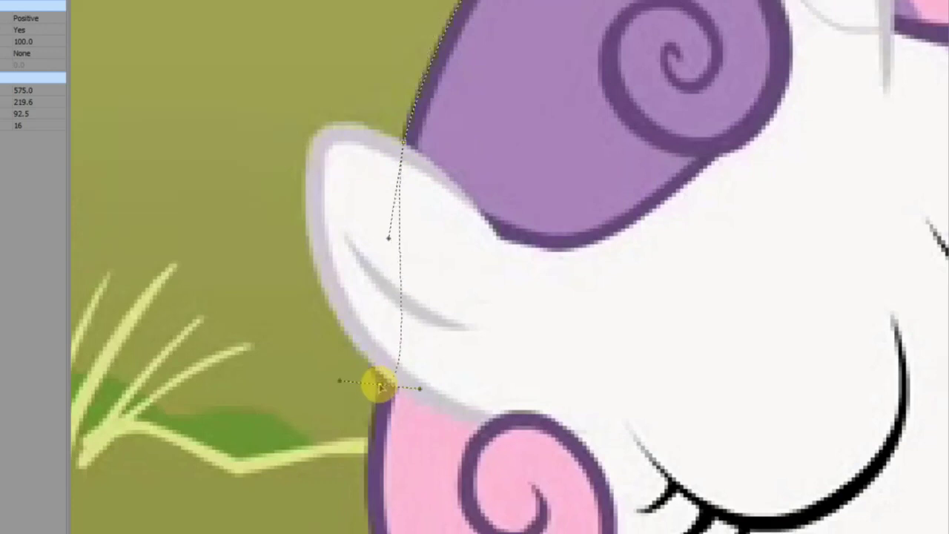
mouse_move(421, 390)
left_mouse_down()
mouse_move(378, 333)
mouse_move(334, 324)
mouse_move(286, 248)
mouse_move(277, 172)
mouse_move(238, 132)
left_mouse_up()
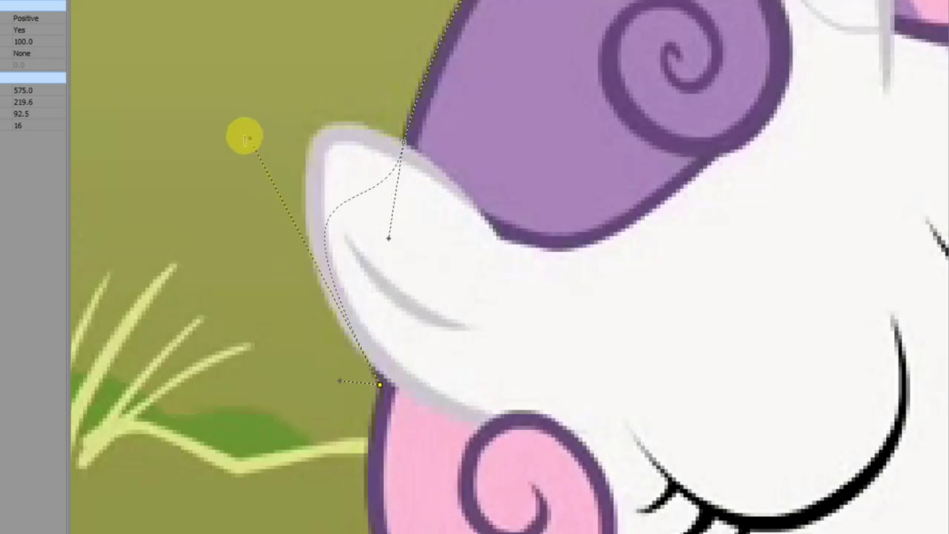
mouse_move(389, 239)
left_mouse_down()
mouse_move(262, 87)
mouse_move(311, 72)
mouse_move(328, 109)
left_mouse_up()
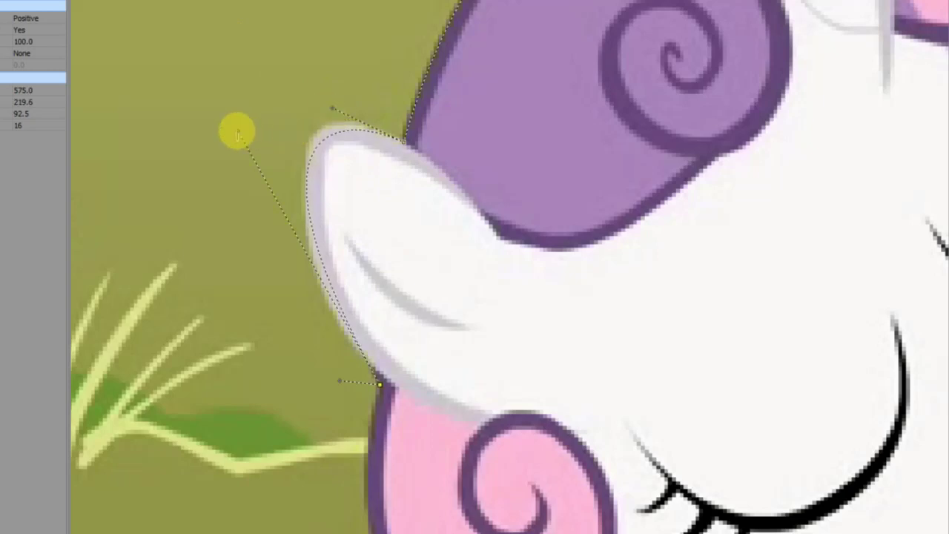
left_click_drag(239, 132, 249, 132)
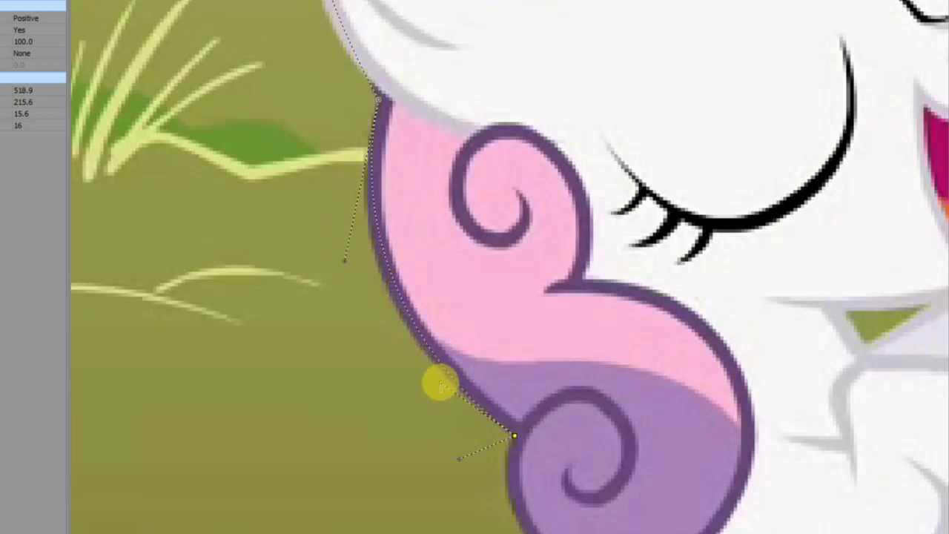
scroll(422, 416, "up", 3)
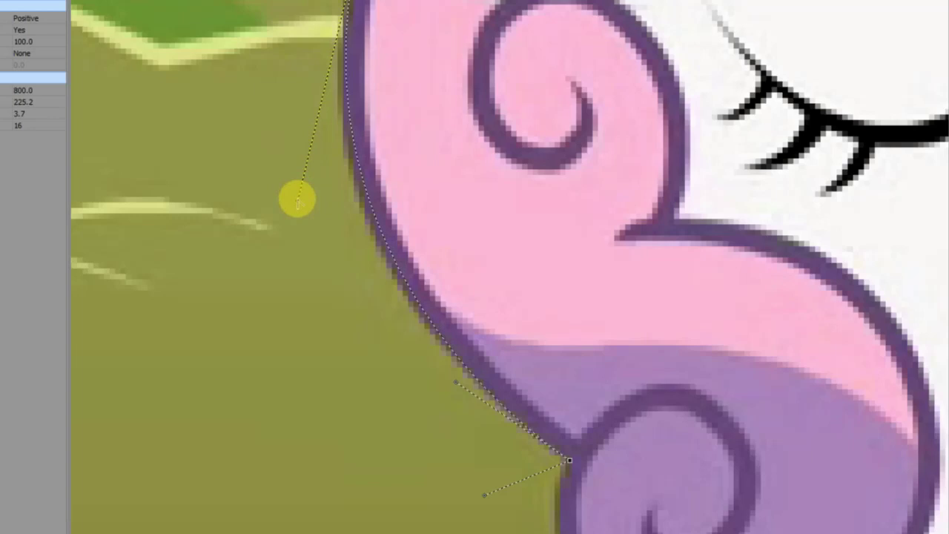
Step: Pan down to the body, pick the path's last node, and continue tracing toward the tail's underside
scroll(452, 384, "down", 2)
scroll(413, 297, "down", 2)
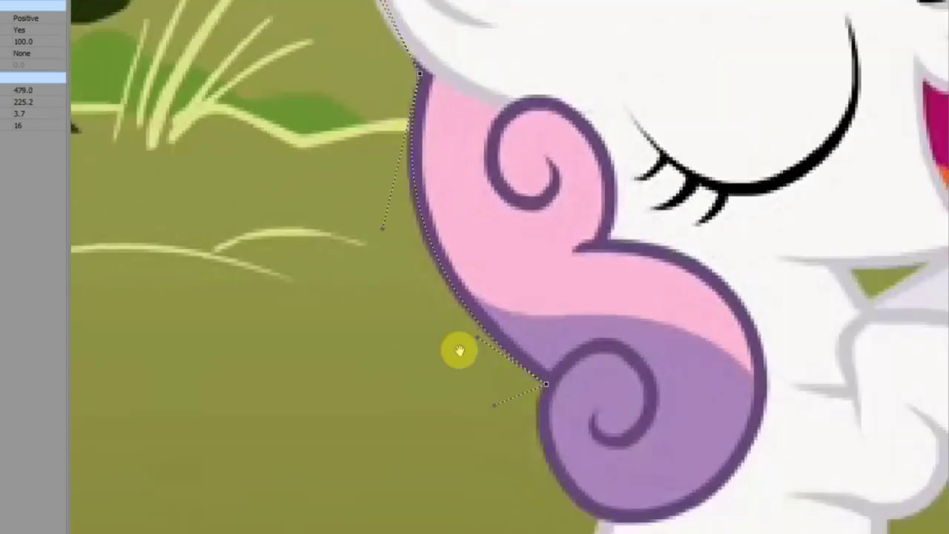
mouse_move(502, 494)
left_mouse_down()
mouse_move(223, 140)
mouse_move(195, 281)
mouse_move(203, 283)
left_mouse_up()
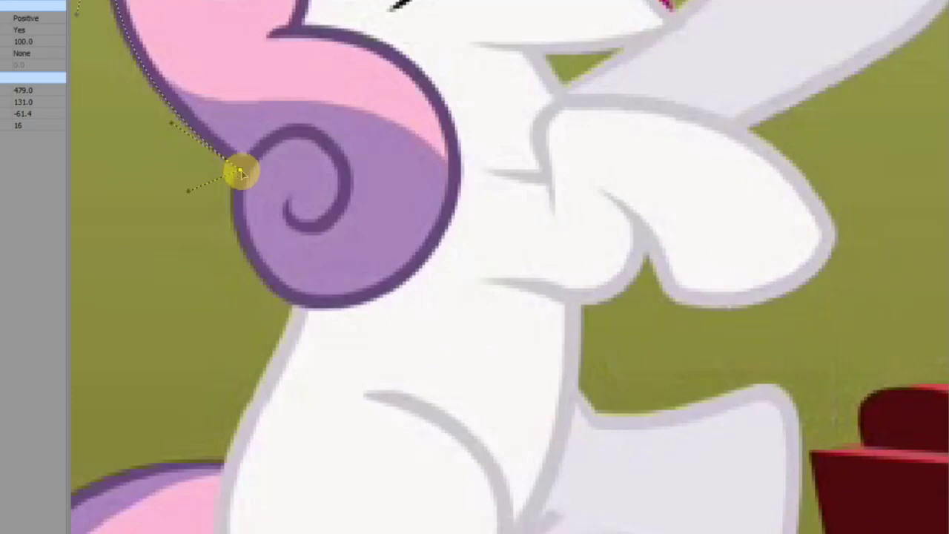
left_click(241, 171)
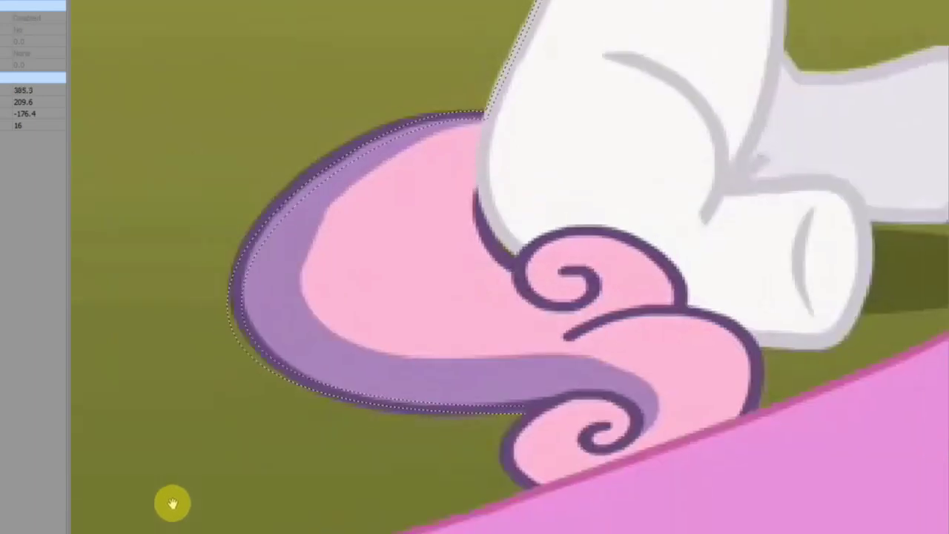
left_click_drag(181, 353, 319, 358)
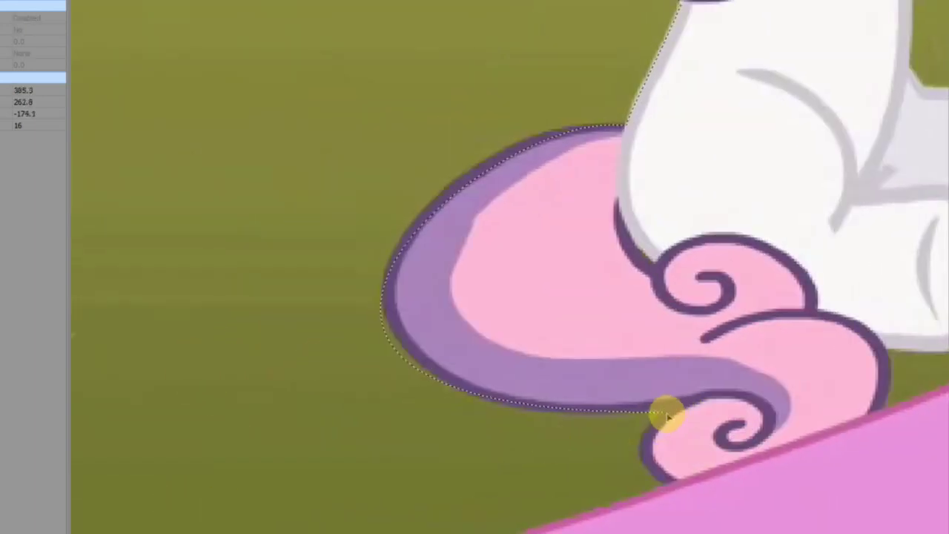
Step: Bend the mask curve to follow the tail's underside and top edge
scroll(662, 417, "up", 1)
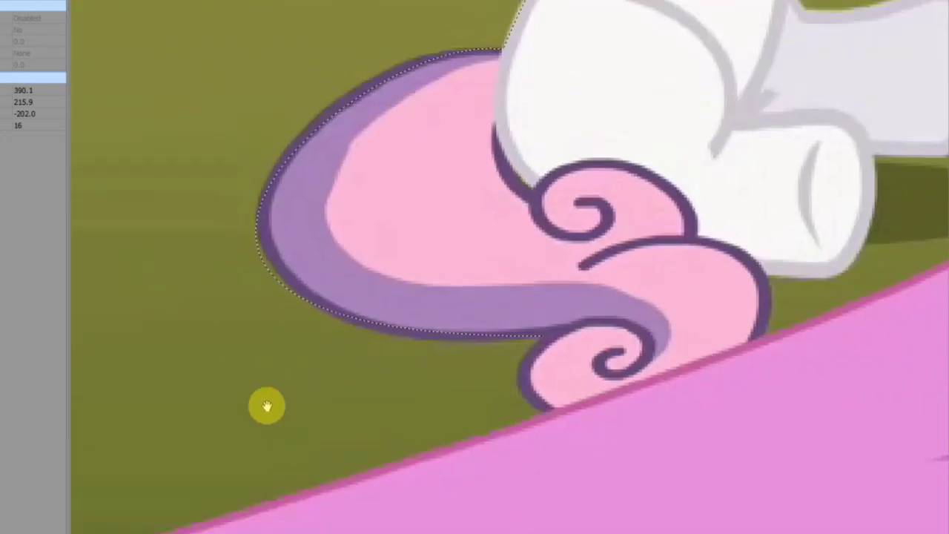
left_click_drag(267, 403, 413, 473)
scroll(413, 473, "down", 1)
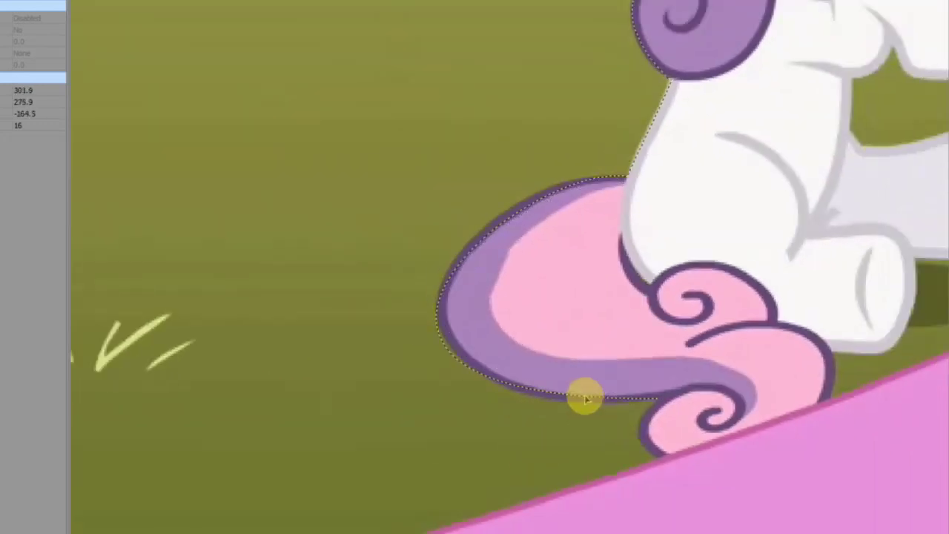
left_click(564, 397)
mouse_move(236, 401)
left_mouse_down()
mouse_move(283, 408)
mouse_move(263, 405)
mouse_move(270, 421)
left_mouse_up()
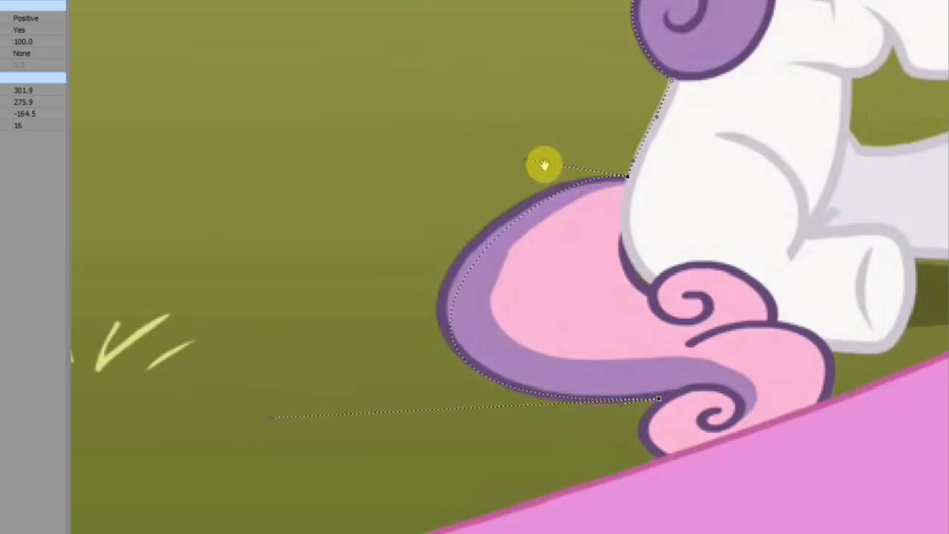
mouse_move(524, 158)
left_mouse_down()
mouse_move(494, 145)
mouse_move(499, 158)
left_mouse_up()
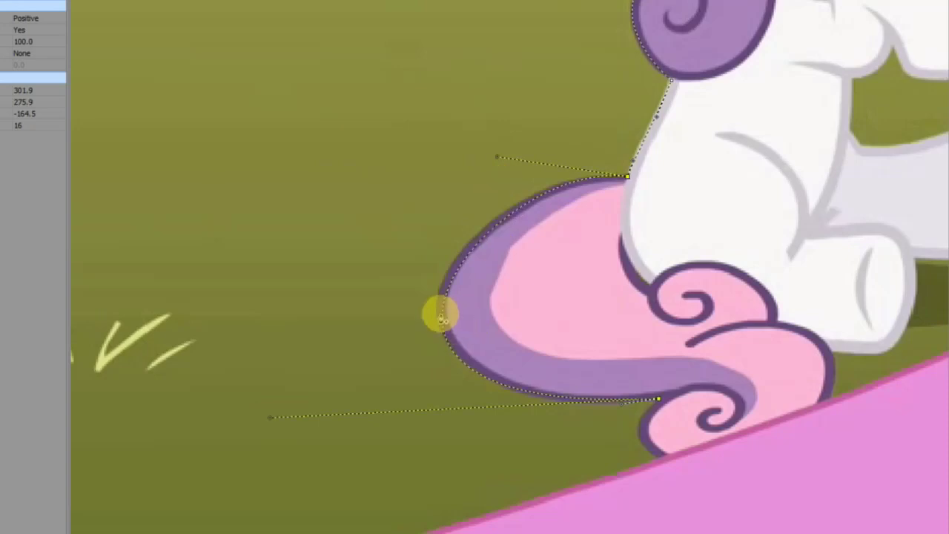
Step: Add a point at the tail's far-left edge and align its curve to the outline
left_click_drag(441, 315, 443, 374)
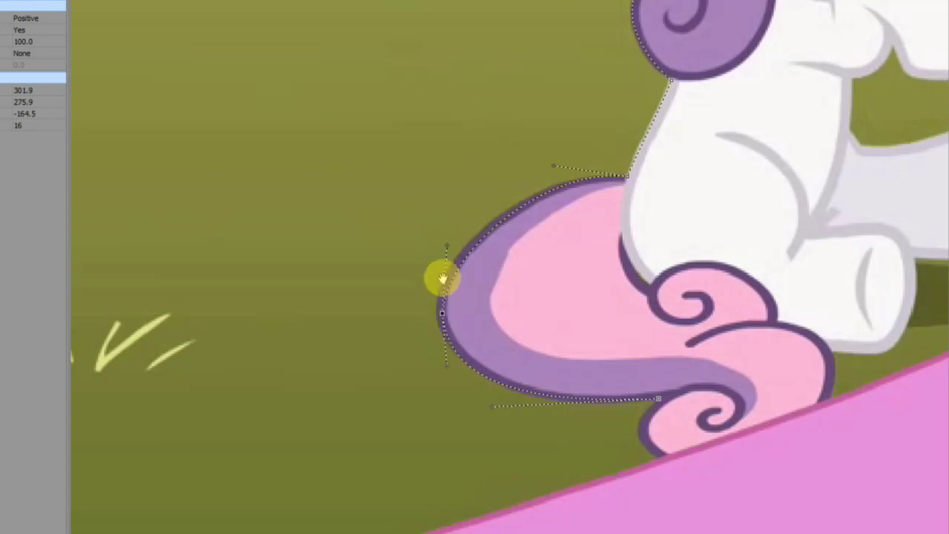
left_click_drag(447, 245, 451, 251)
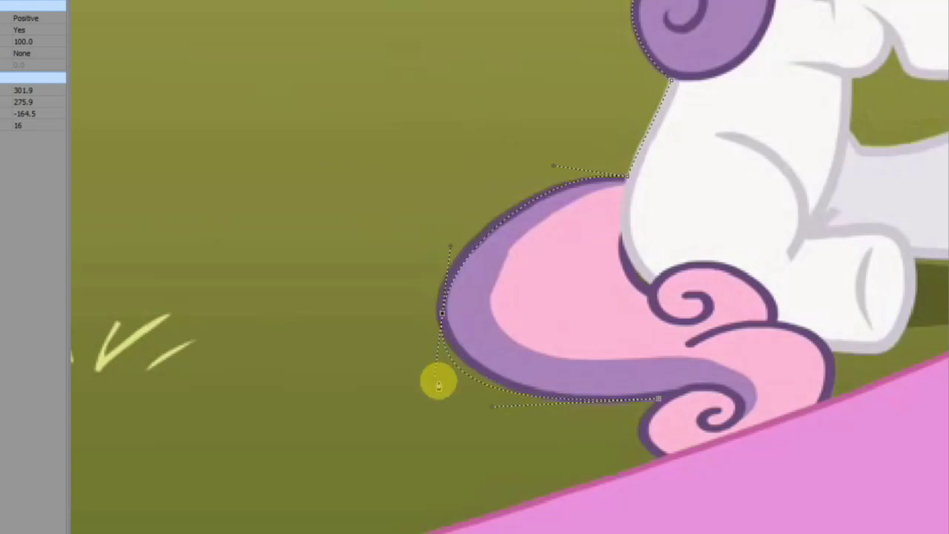
left_click_drag(435, 380, 440, 371)
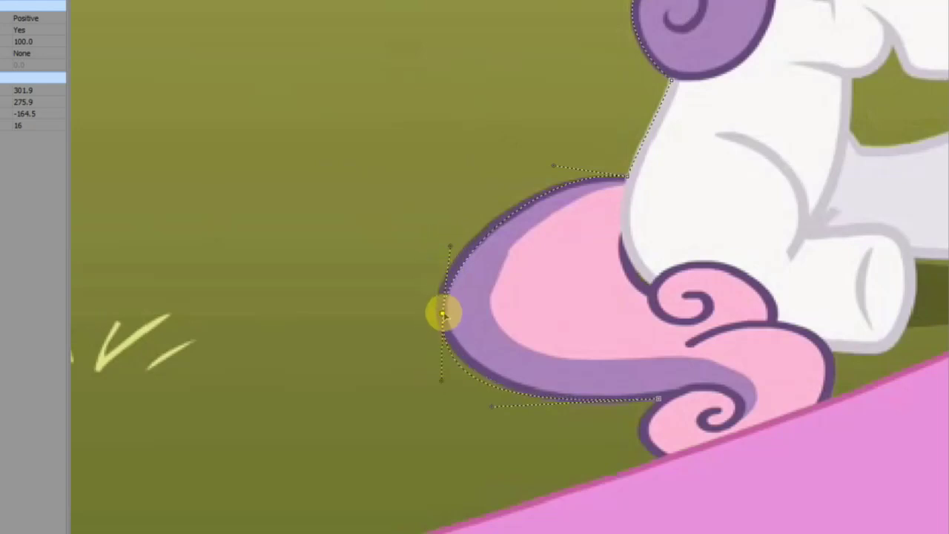
left_click_drag(440, 310, 440, 304)
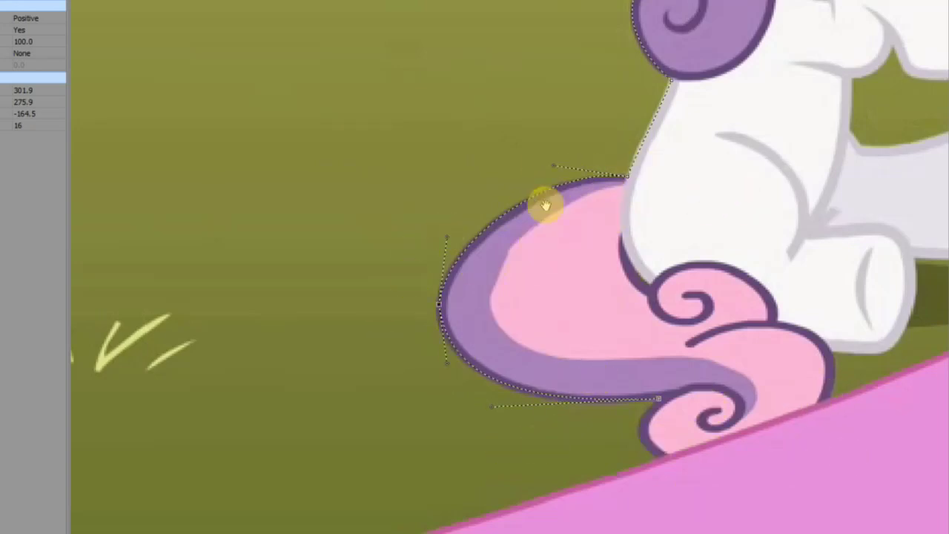
Step: Zoom in on the tail to check the mask fit, then zoom back out slightly
scroll(442, 383, "up", 2)
scroll(438, 392, "up", 2)
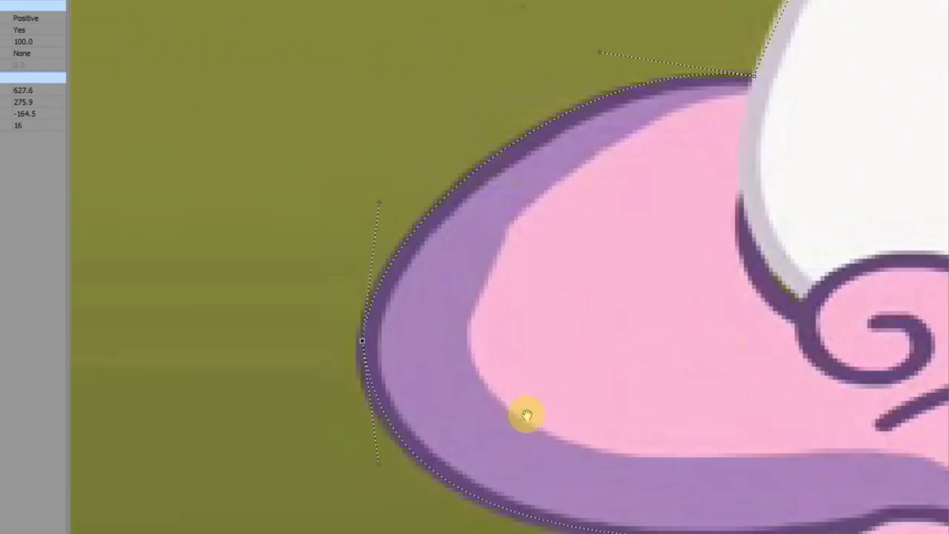
scroll(428, 497, "down", 1)
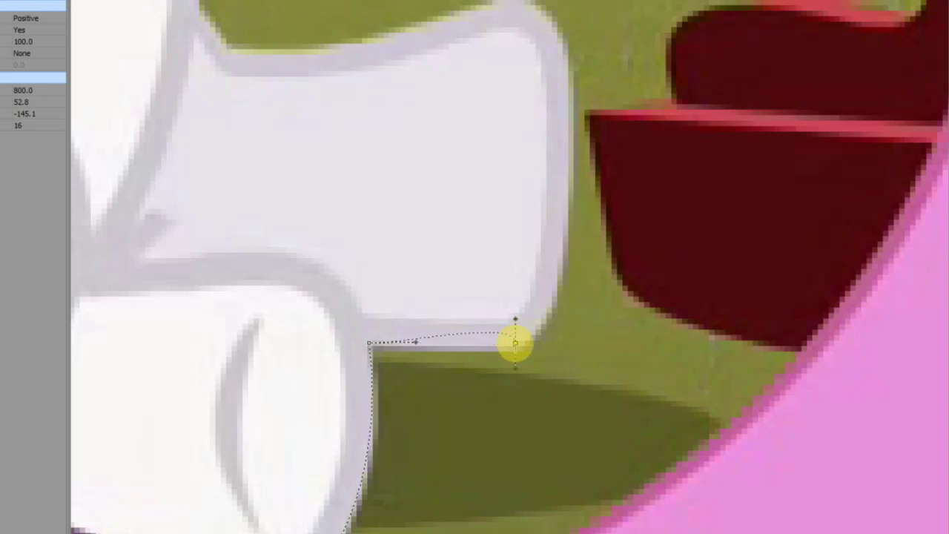
Step: Flatten the curve along the leg's bottom edge and bring the leg's top into view
left_click_drag(504, 335, 502, 353)
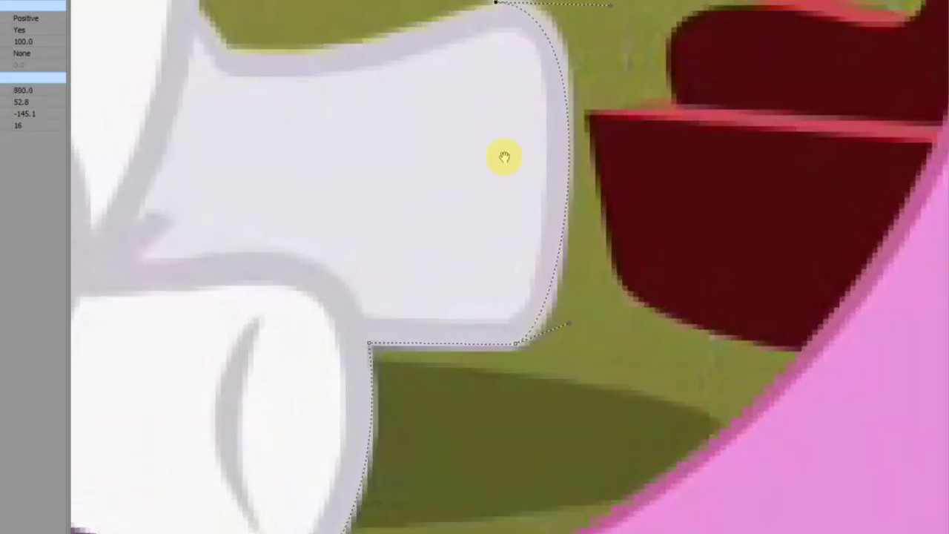
left_click_drag(505, 157, 482, 290)
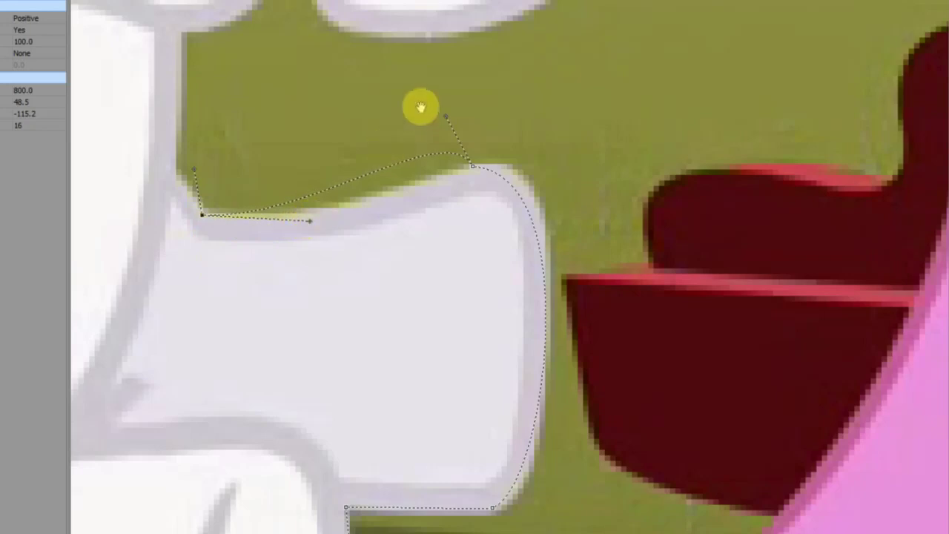
Step: Flatten the curve into the leg's top corner and select the point where the leg meets the body
mouse_move(445, 117)
left_mouse_down()
mouse_move(428, 144)
mouse_move(445, 190)
left_mouse_up()
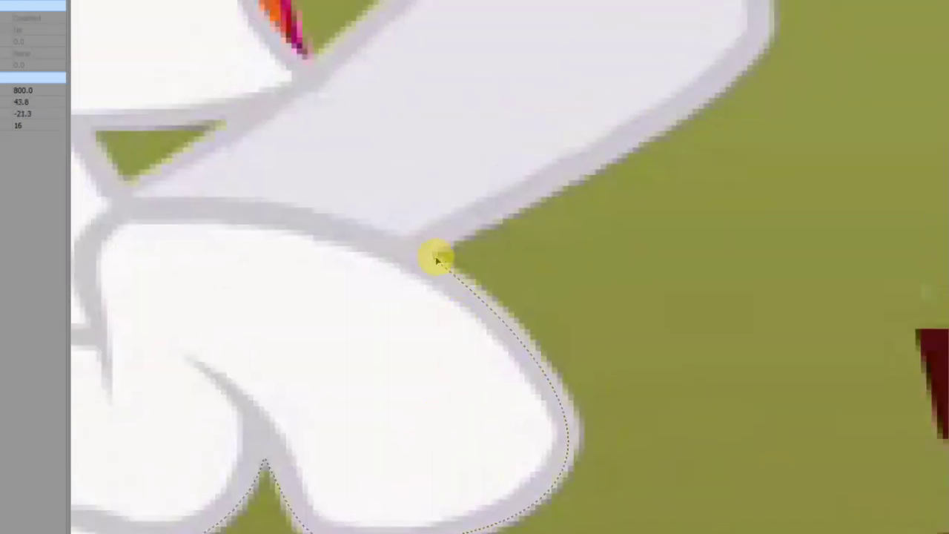
left_click(435, 258)
Step: Add mask points where the raised leg meets the body and at the leg's tip
scroll(440, 259, "down", 1)
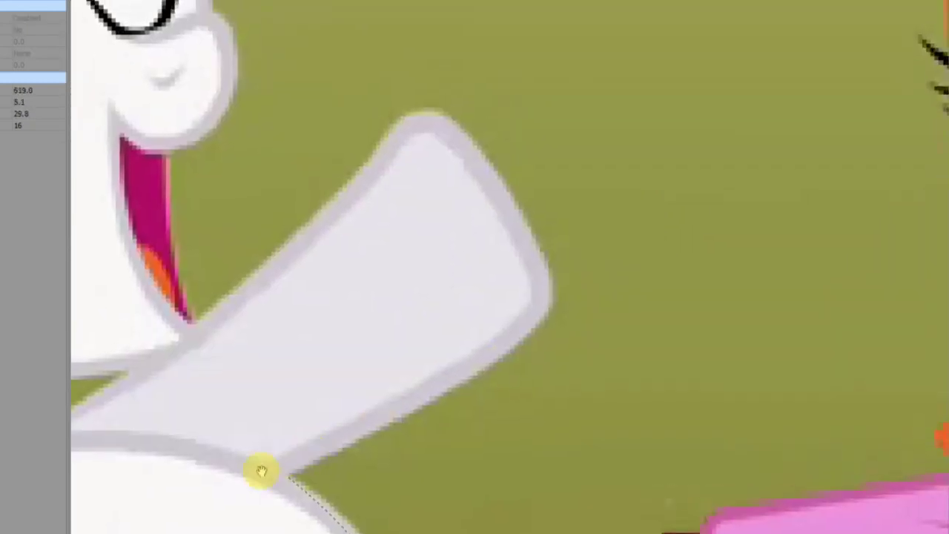
left_click(289, 477)
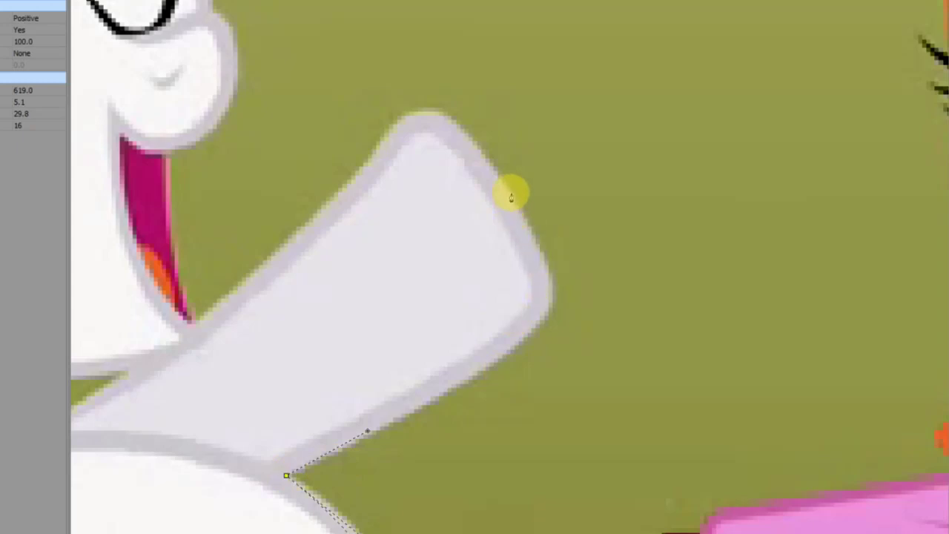
mouse_move(509, 195)
left_mouse_down()
mouse_move(477, 176)
mouse_move(606, 375)
mouse_move(641, 382)
left_mouse_up()
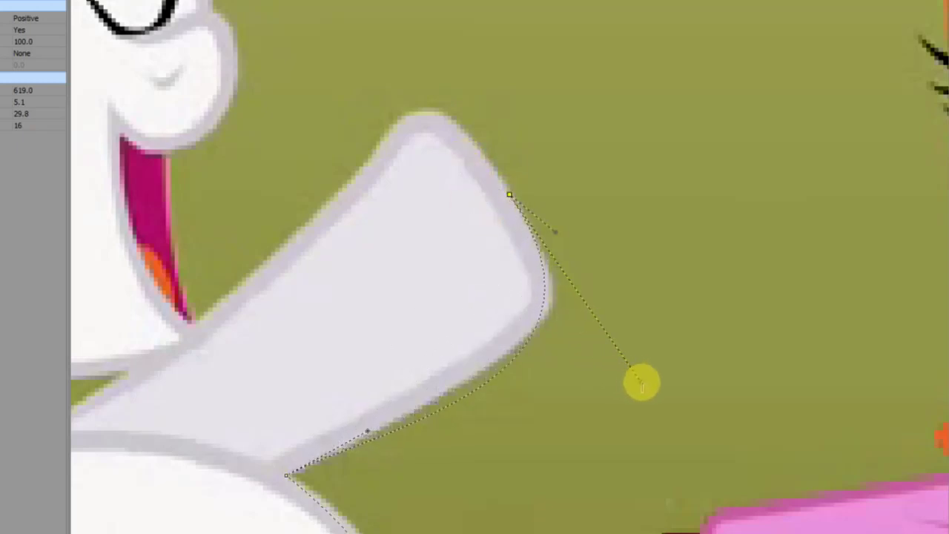
mouse_move(365, 431)
left_mouse_down()
mouse_move(375, 387)
mouse_move(373, 403)
left_mouse_up()
left_click(510, 195)
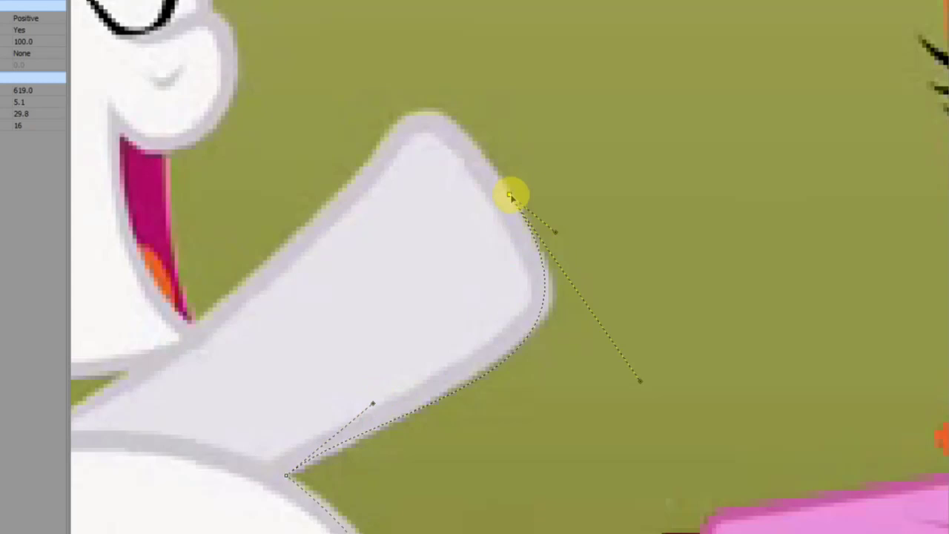
Step: Bend the curve along the leg's underside and around the hoof's rounded corner
left_click_drag(510, 195, 537, 252)
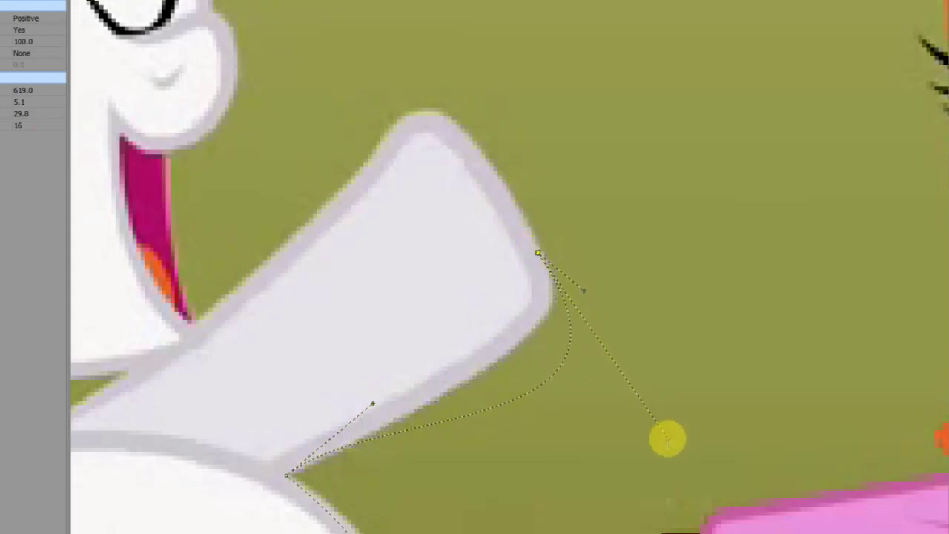
left_click_drag(668, 440, 599, 355)
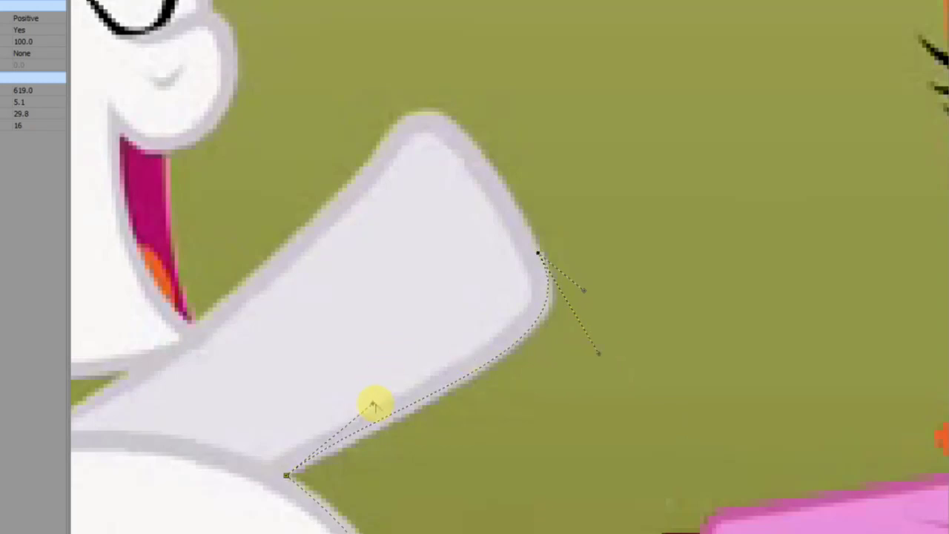
left_click_drag(373, 406, 384, 410)
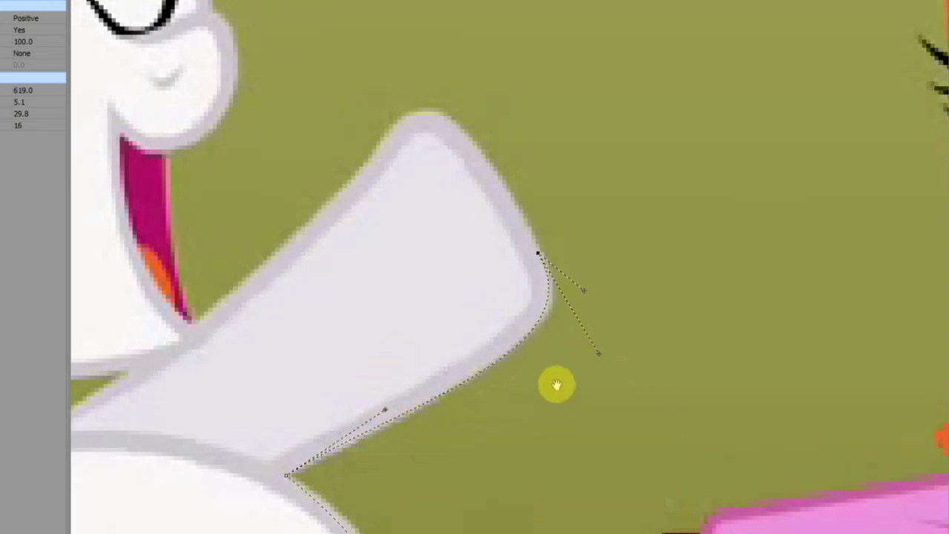
left_click_drag(598, 354, 596, 343)
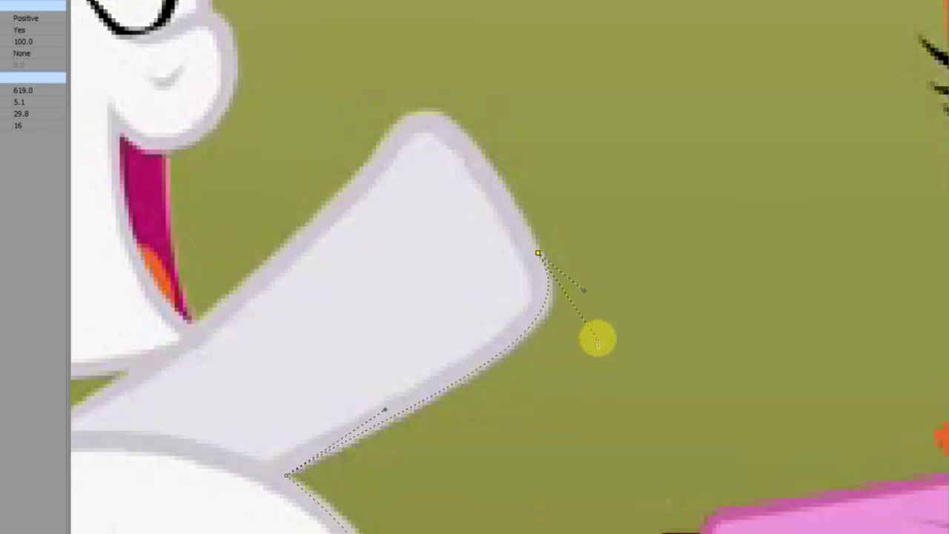
left_click_drag(584, 290, 512, 159)
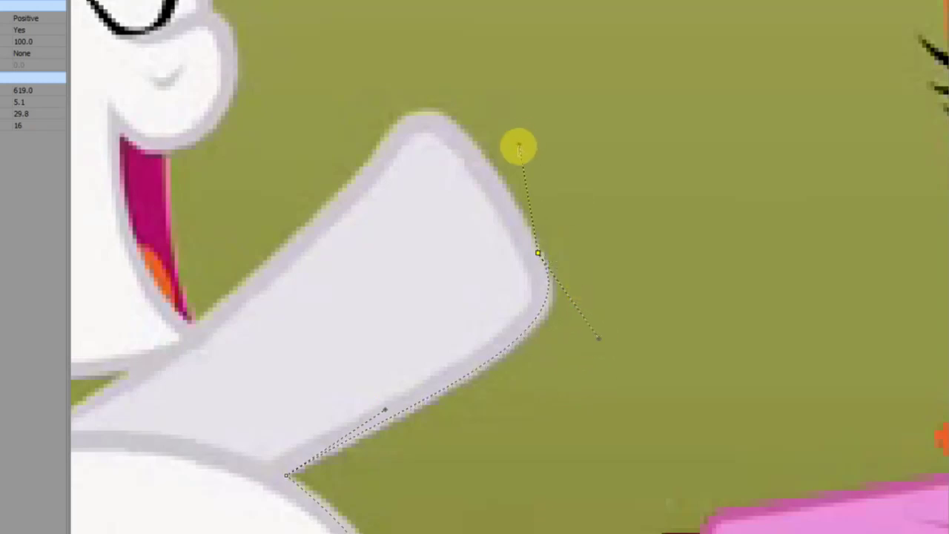
Step: Add a point where leg meets face and wrap the curve tightly over the hoof's top
left_click(538, 254)
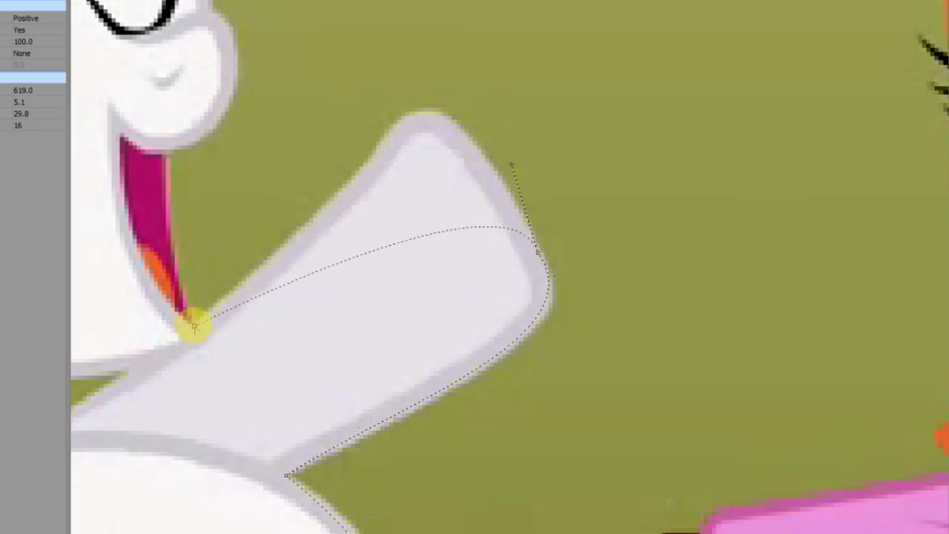
left_click(195, 326)
left_click_drag(194, 326, 198, 334)
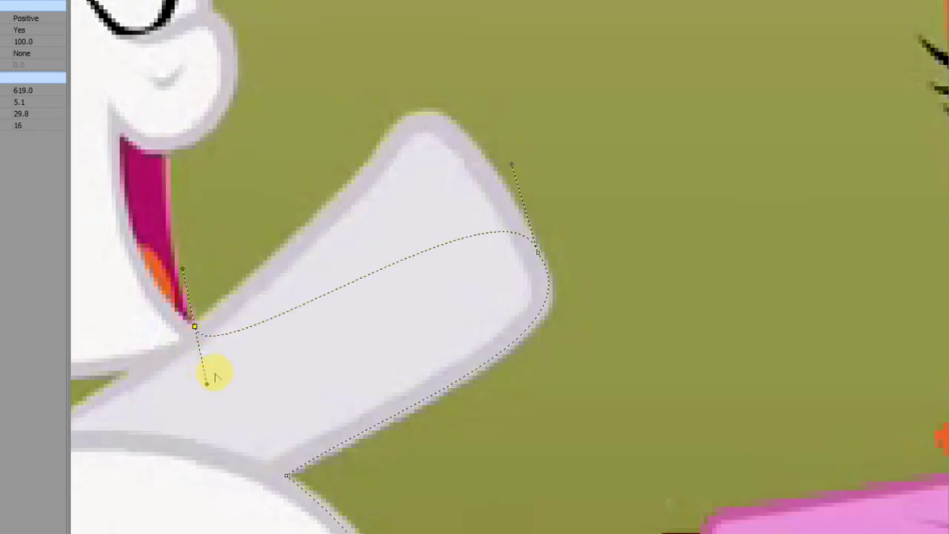
left_click_drag(213, 377, 369, 123)
mouse_move(512, 164)
left_mouse_down()
mouse_move(470, 72)
mouse_move(428, 57)
mouse_move(438, 46)
left_mouse_up()
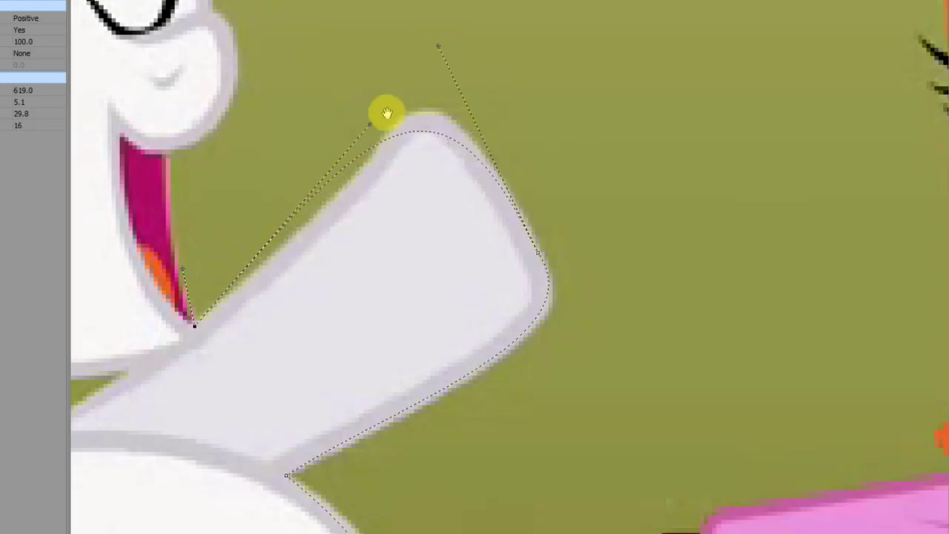
double_click(428, 134)
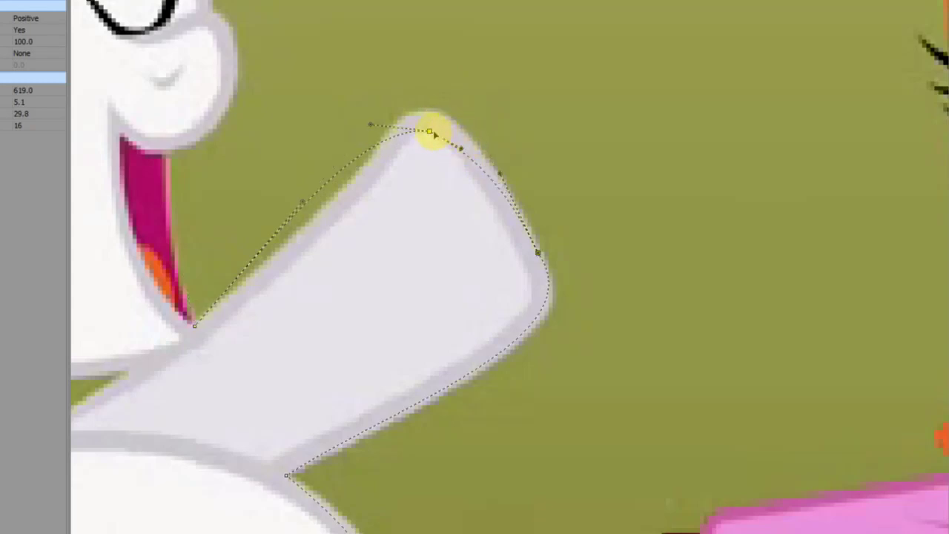
mouse_move(429, 132)
left_mouse_down()
mouse_move(434, 117)
mouse_move(383, 121)
left_mouse_up()
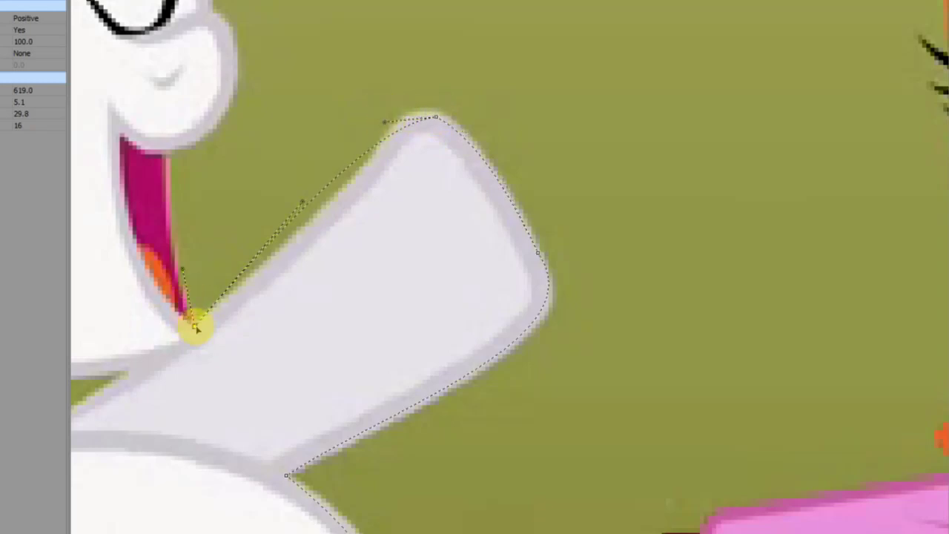
mouse_move(194, 324)
left_mouse_down()
mouse_move(215, 327)
mouse_move(241, 303)
left_mouse_up()
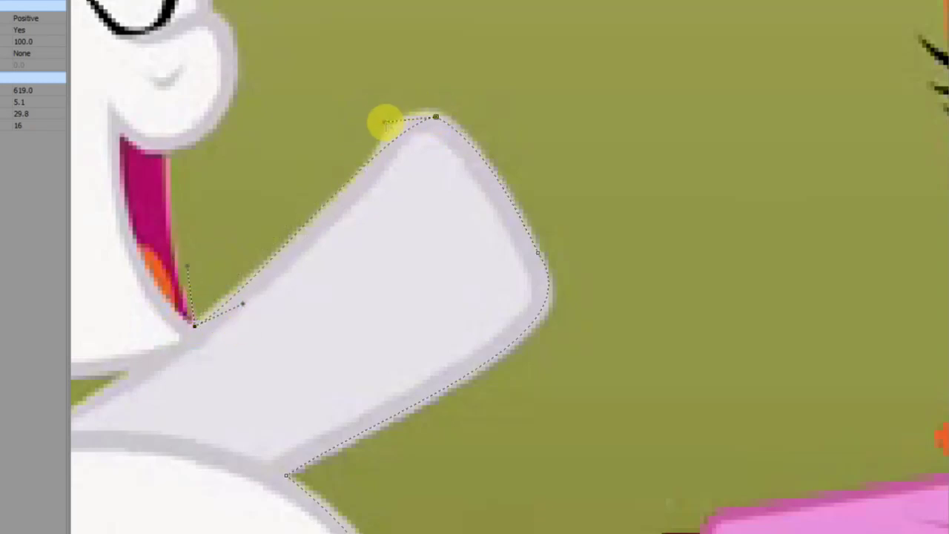
mouse_move(436, 119)
left_mouse_down()
mouse_move(373, 127)
mouse_move(455, 132)
left_mouse_up()
Step: Carry the outline up the open mouth edge and add a node curving around the chin
scroll(415, 259, "left", 5)
scroll(415, 260, "up", 1)
left_click(397, 369)
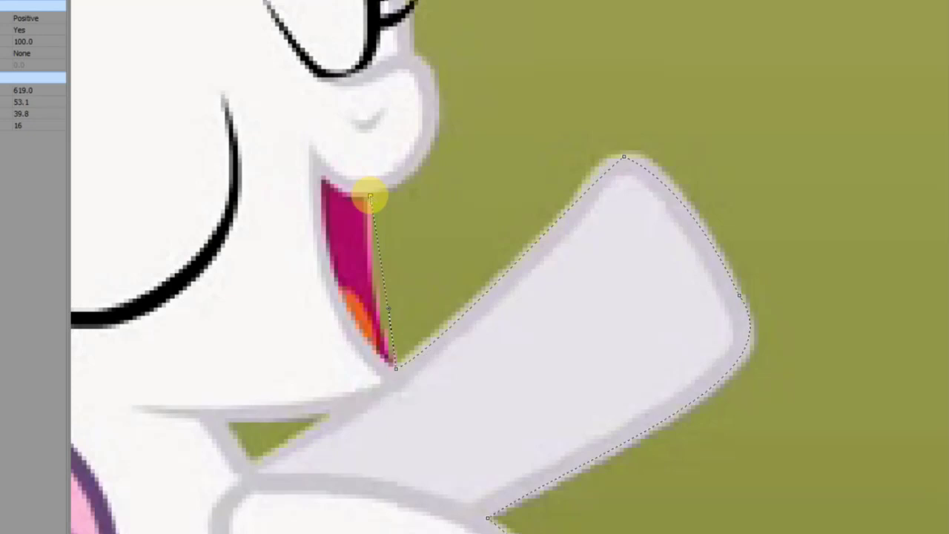
left_click_drag(370, 197, 353, 252)
left_click(394, 367)
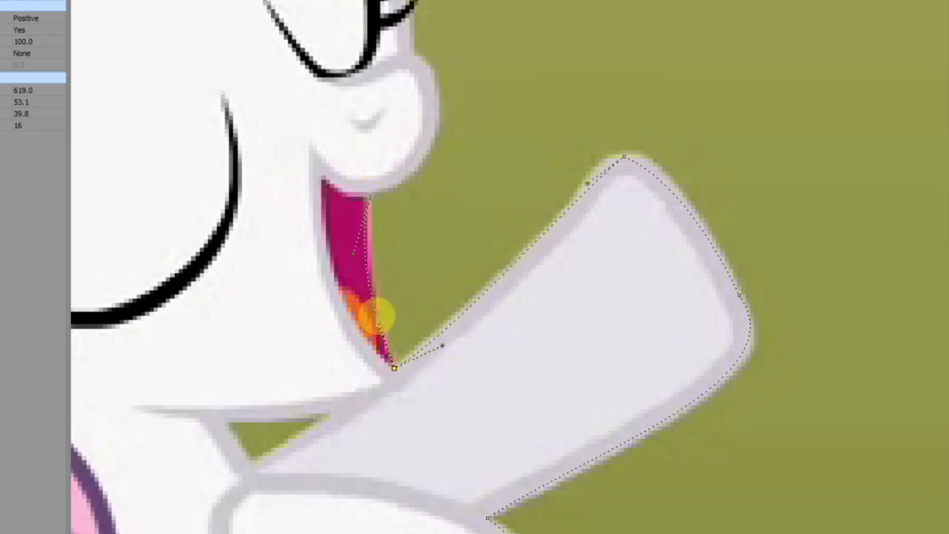
left_click(370, 196)
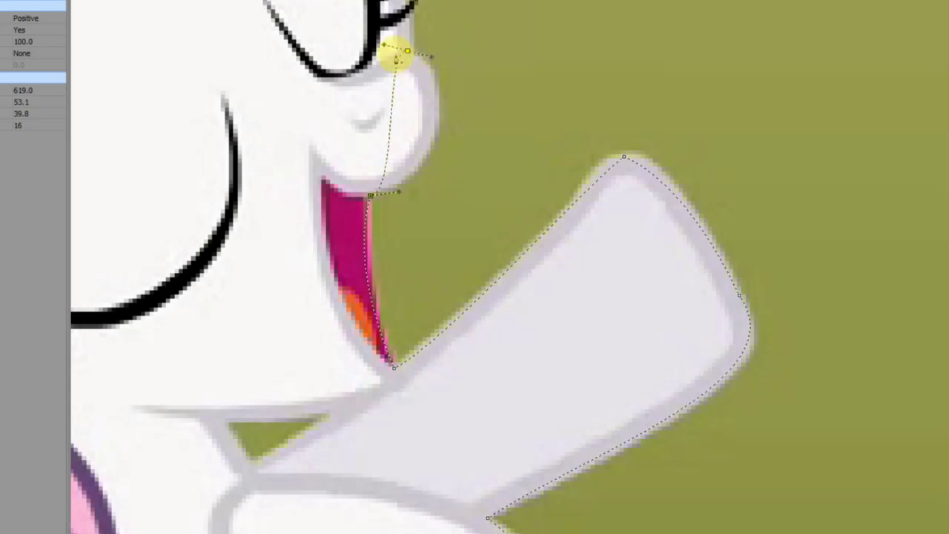
left_click(407, 51)
left_click_drag(411, 95, 466, 102)
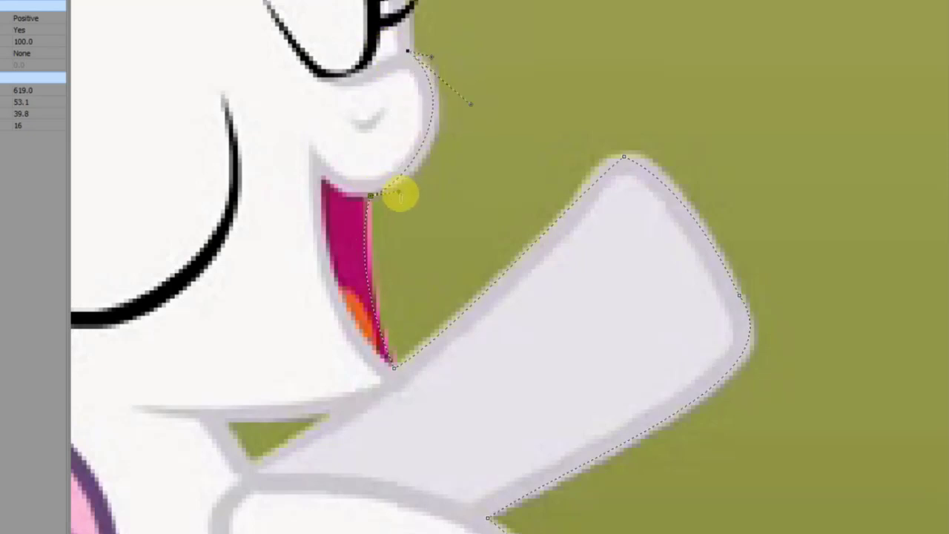
left_click_drag(399, 196, 412, 186)
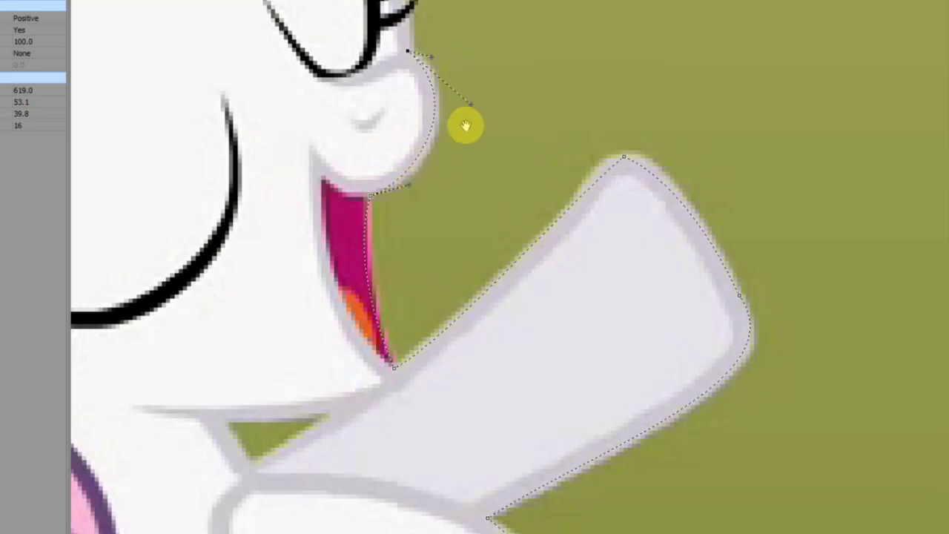
scroll(482, 297, "up", 5)
Step: Add curved nodes at the eye corner and up along the eyelashes
left_click_drag(441, 297, 505, 349)
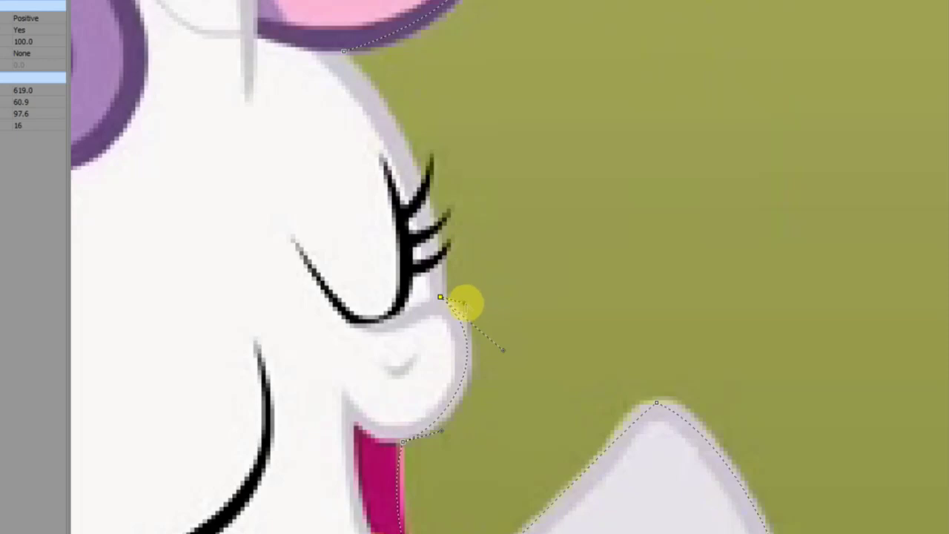
scroll(449, 277, "up", 2)
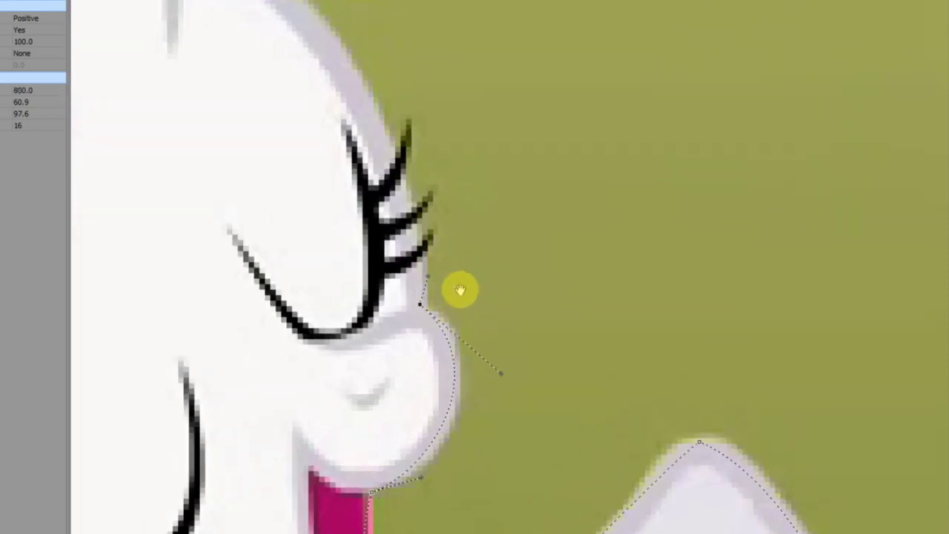
left_click_drag(460, 265, 509, 324)
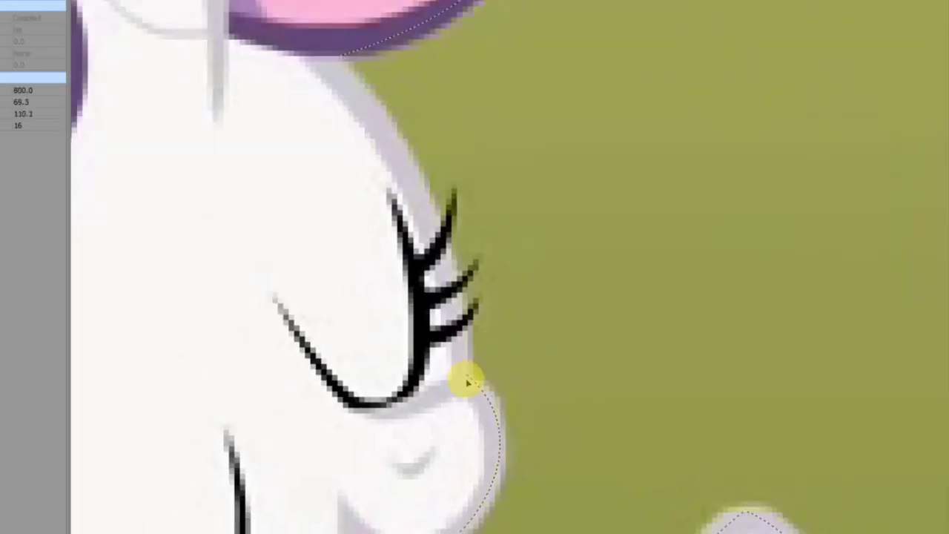
left_click_drag(465, 374, 467, 339)
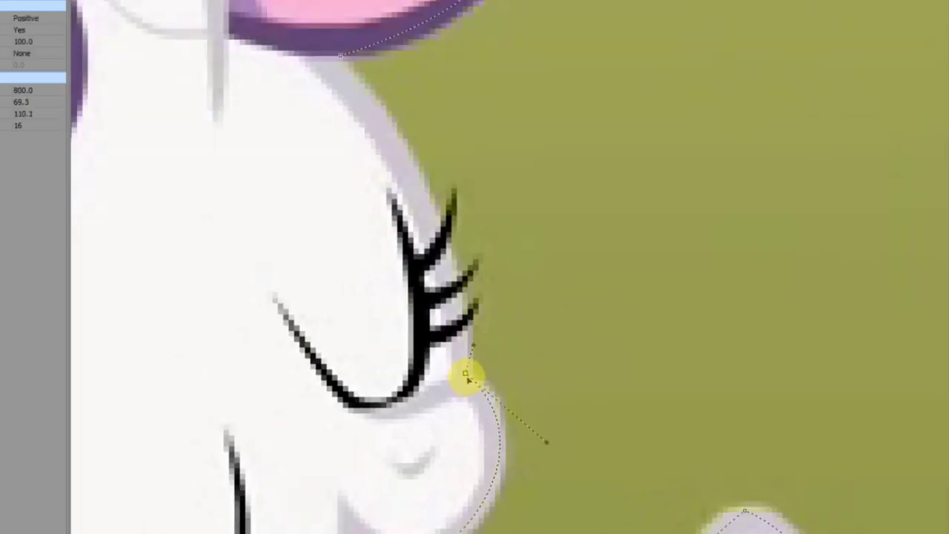
left_click(467, 332)
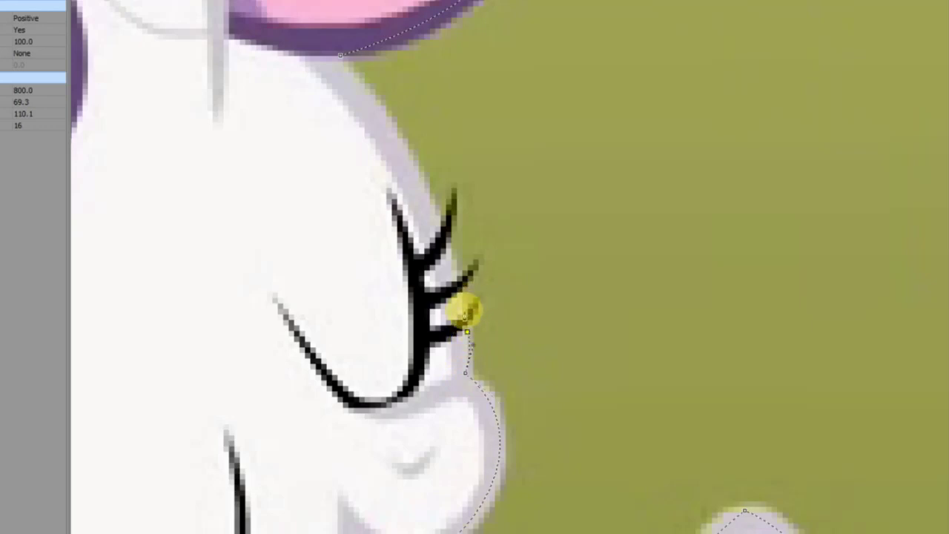
left_click(461, 295)
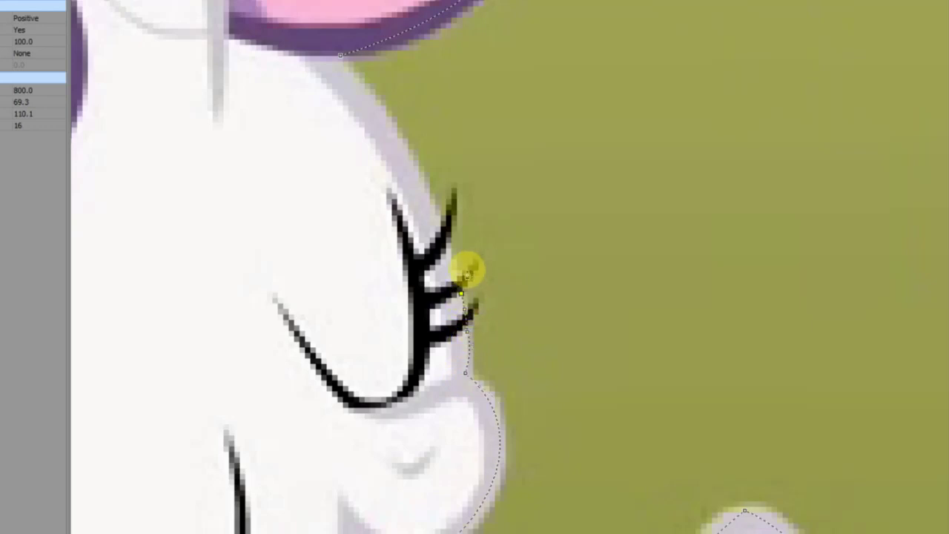
left_click(458, 274)
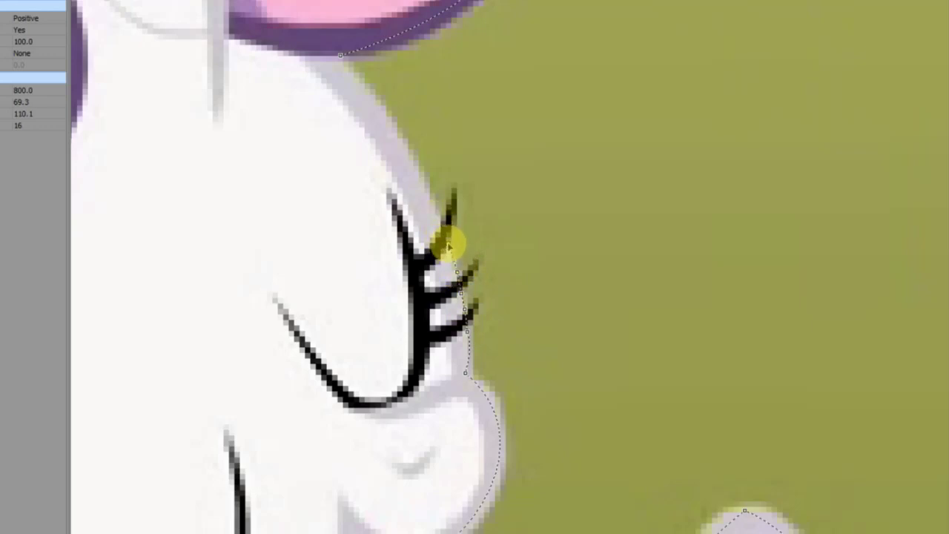
left_click(449, 245)
left_click(465, 373)
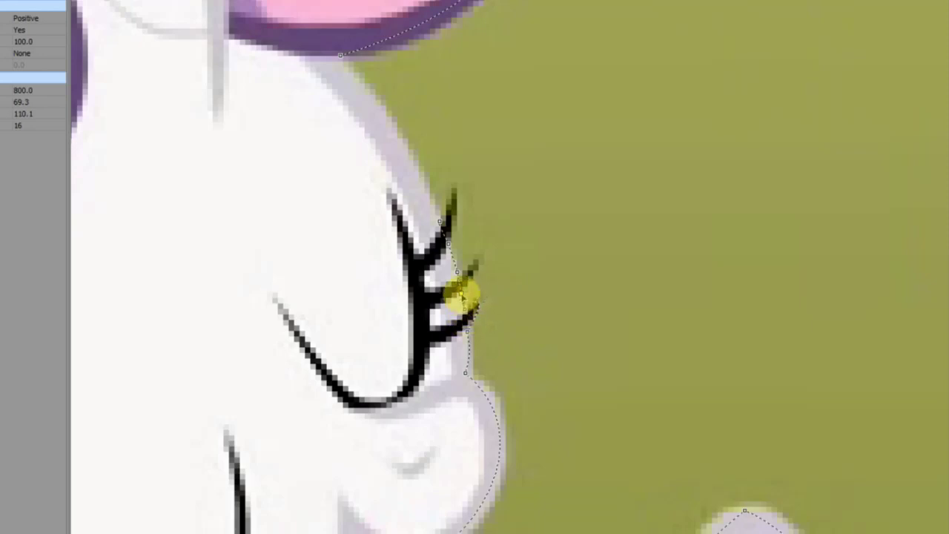
Step: Extend the outline out to the middle and top eyelash tips and reshape around them
left_click(462, 293)
left_click(475, 265)
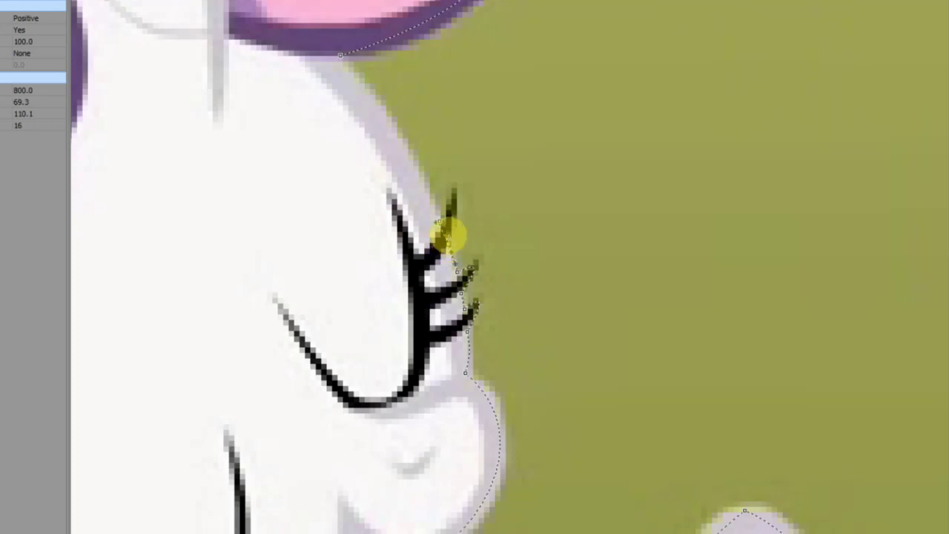
left_click(448, 239)
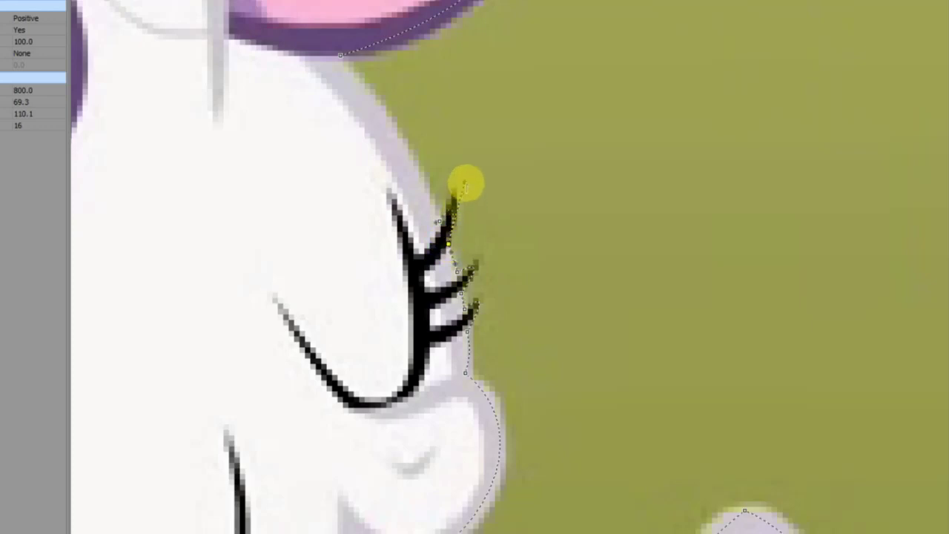
left_click(464, 182)
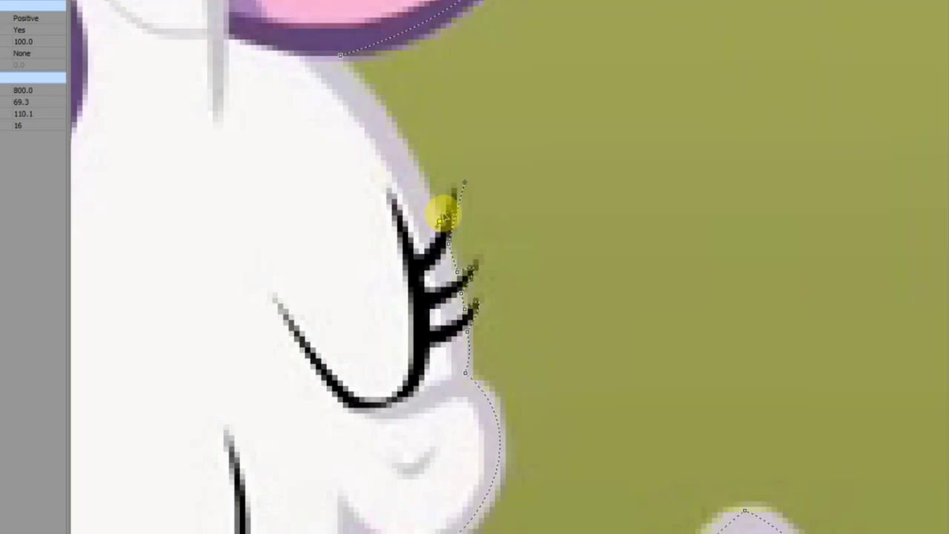
left_click_drag(438, 217, 456, 172)
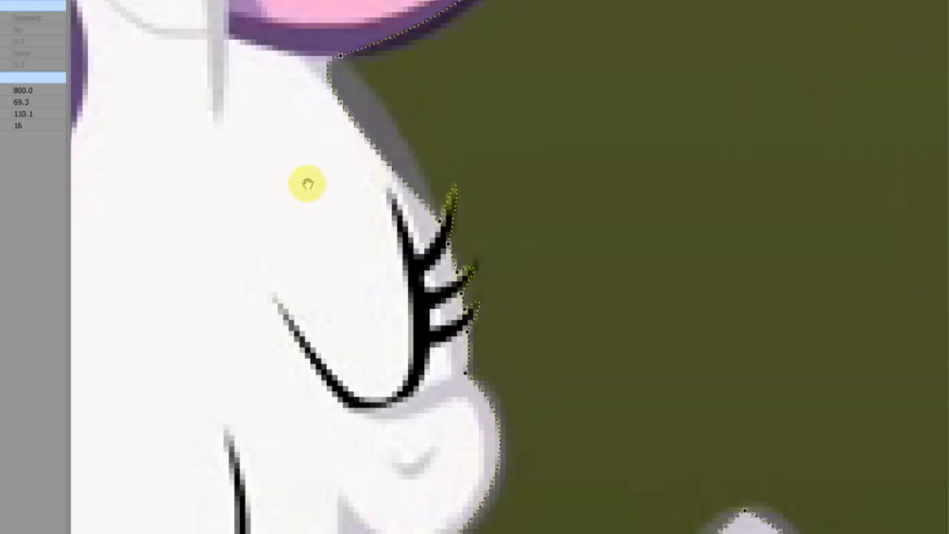
Step: Join the path at its starting node, then wrap the curve under the pink mane curl above the forehead
mouse_move(341, 58)
left_mouse_down()
mouse_move(284, 65)
mouse_move(354, 92)
mouse_move(374, 86)
left_mouse_up()
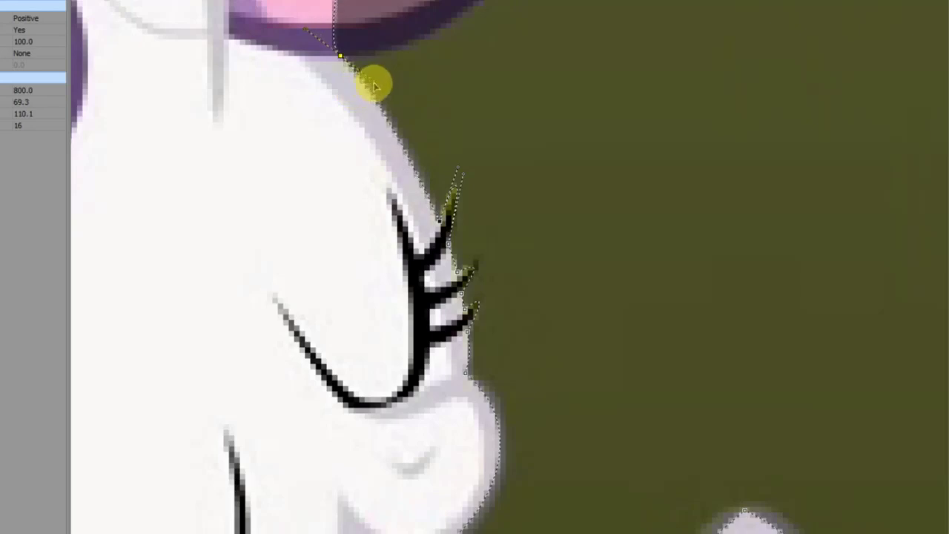
scroll(307, 423, "up", 3)
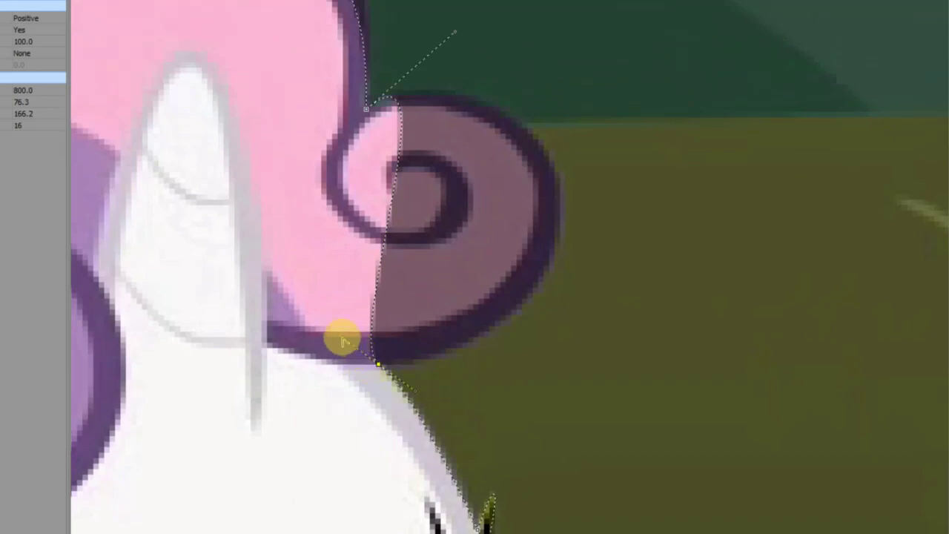
left_click_drag(373, 332, 744, 265)
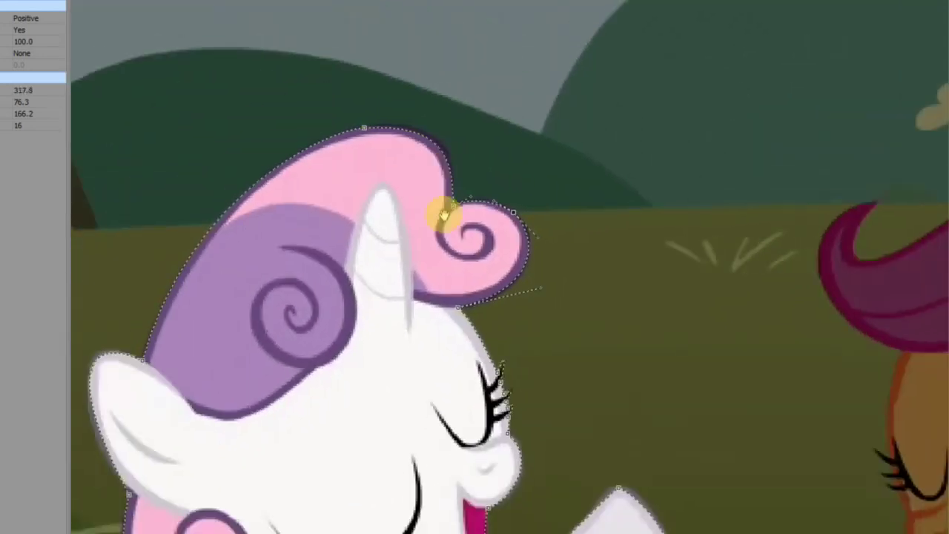
Step: Zoom out to review the closed mask around the whole filly from mane to tail
scroll(445, 218, "down", 1)
scroll(455, 403, "down", 2)
scroll(446, 414, "down", 1)
scroll(449, 417, "down", 1)
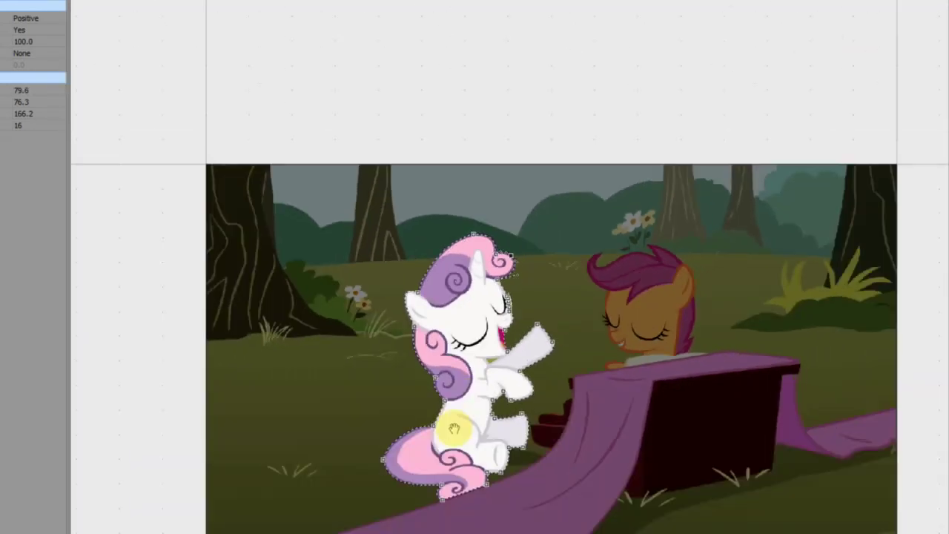
scroll(453, 421, "down", 1)
scroll(512, 458, "up", 1)
scroll(630, 348, "up", 1)
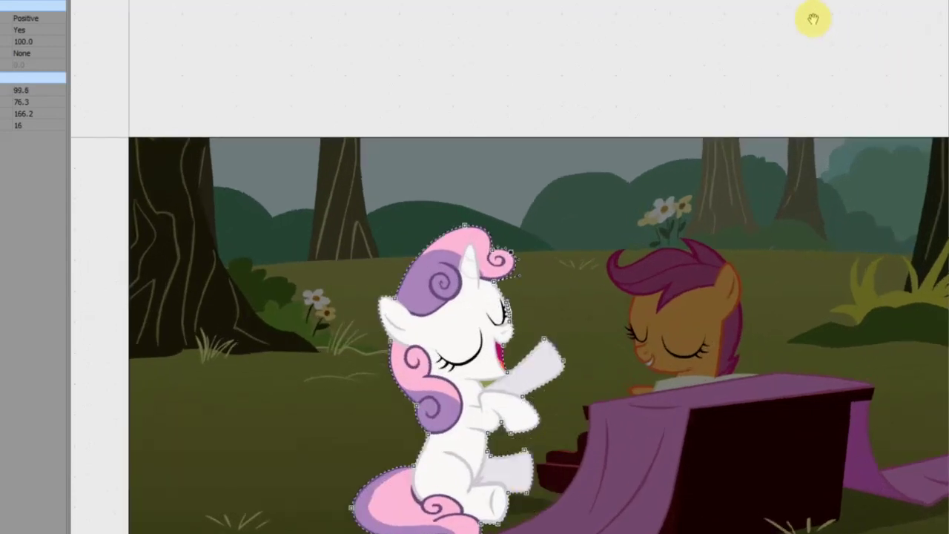